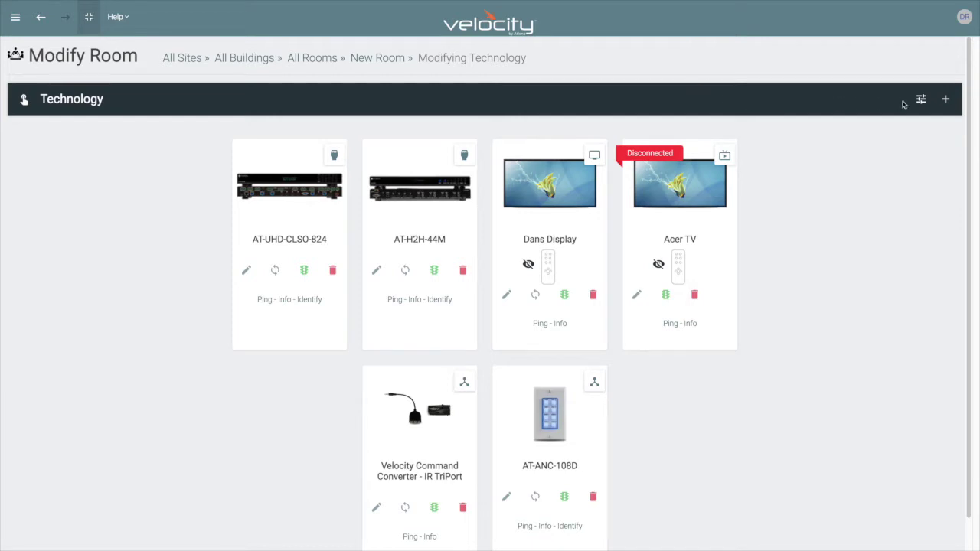
Step: Search the manufacturers for Biamp and quick-add the Biamp Tesira Control Protocol device to the room
{"action": "left_click", "coordinate": [946, 101]}
{"action": "left_click", "coordinate": [152, 60]}
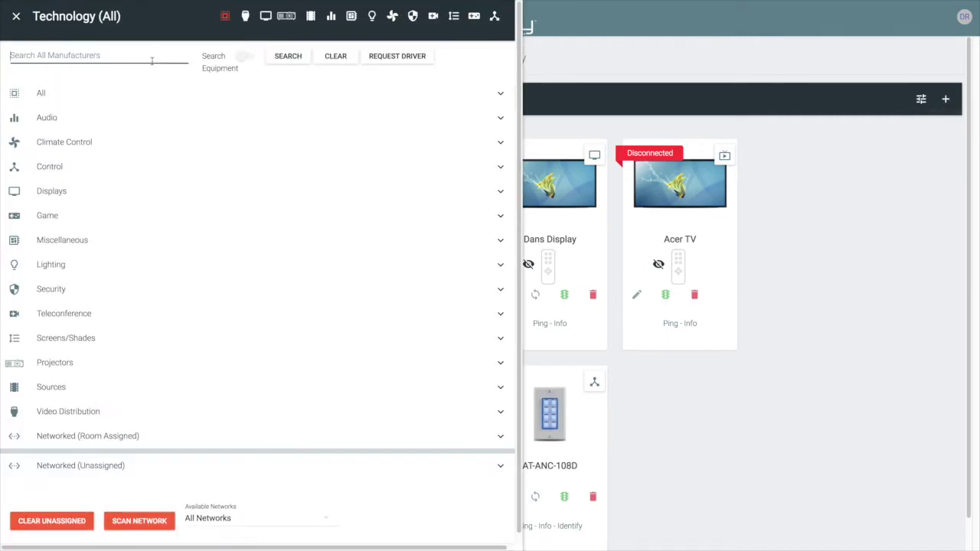
{"action": "type", "text": "Biamp"}
{"action": "left_click", "coordinate": [288, 57]}
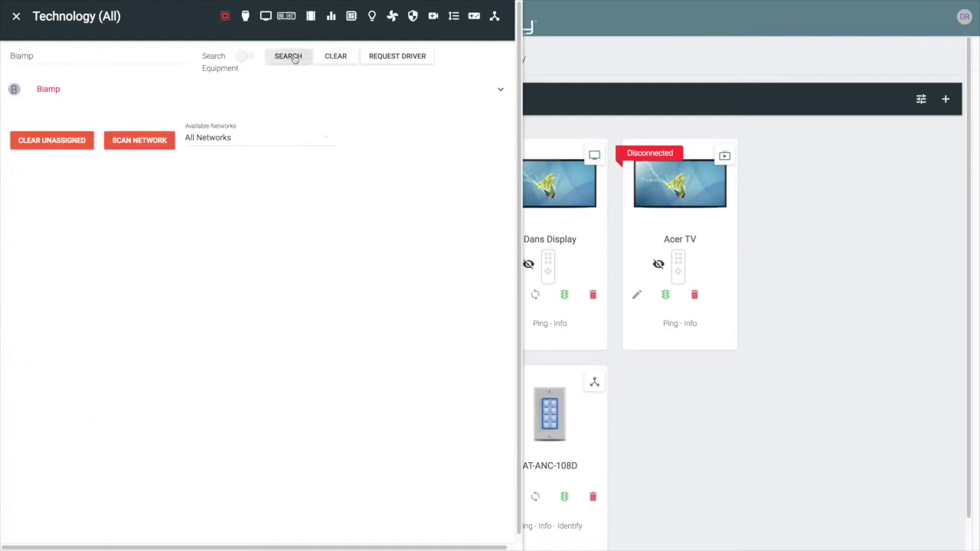
{"action": "left_click", "coordinate": [48, 90]}
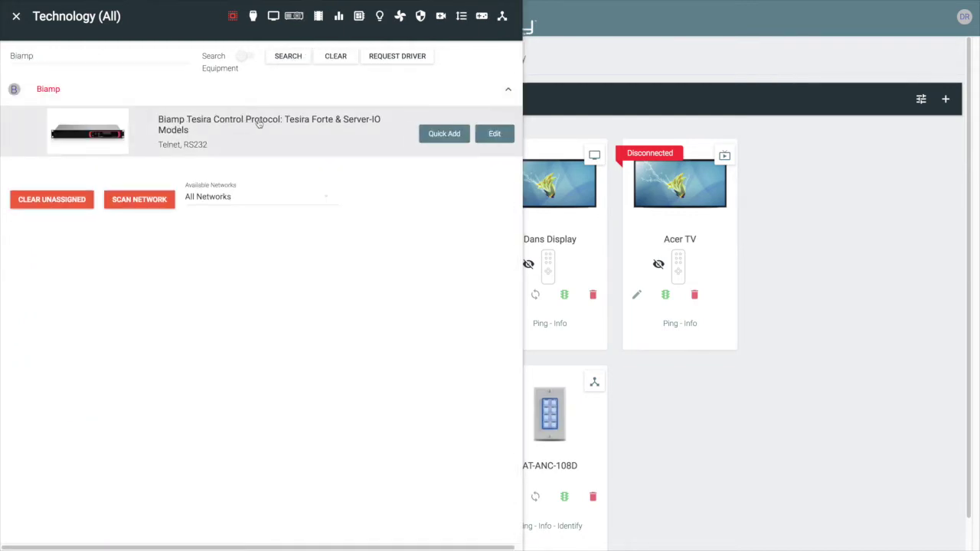
{"action": "left_click", "coordinate": [435, 135]}
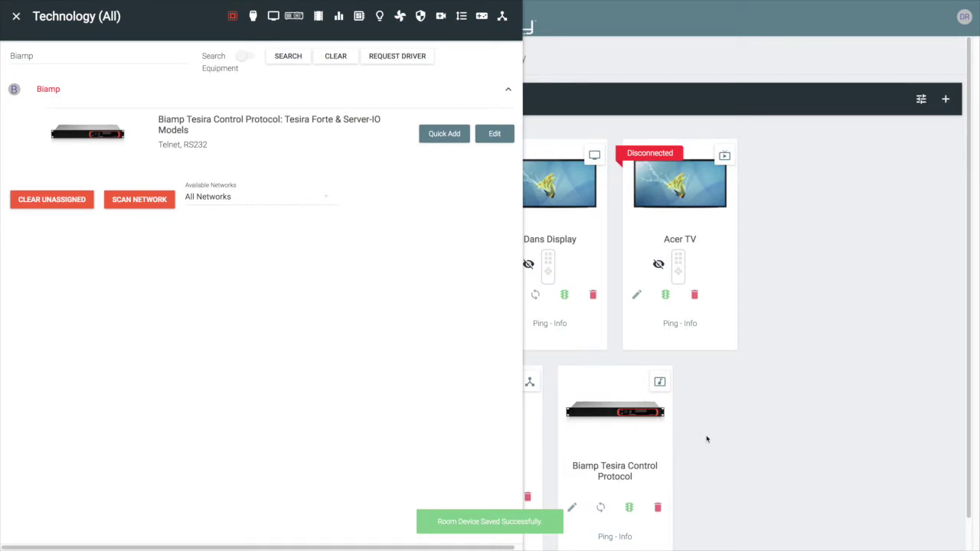
{"action": "left_click", "coordinate": [707, 439]}
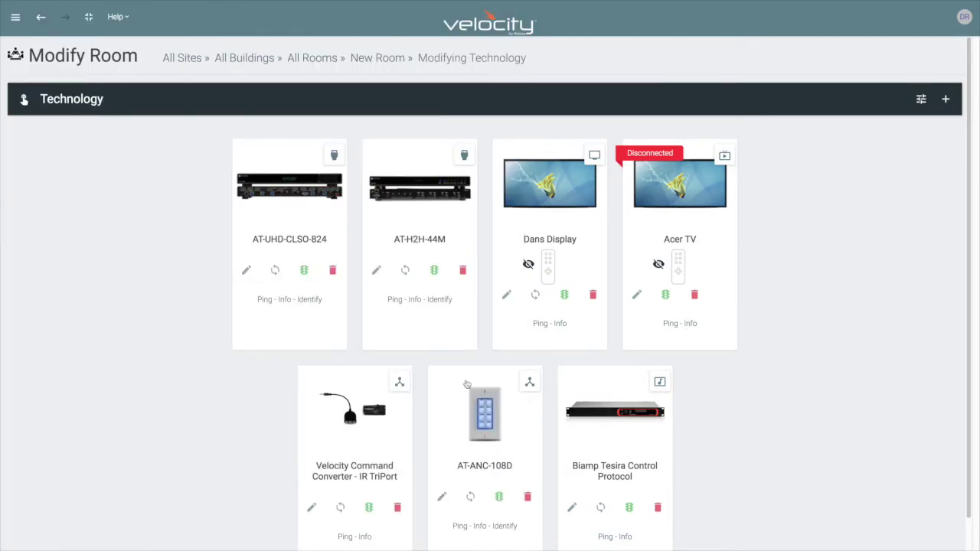
Step: Configure the Biamp Tesira device for Telnet control with IP address 172.22.0.28 and port number 23, and save it
{"action": "scroll", "coordinate": [567, 452], "scroll_direction": "down", "scroll_amount": 1}
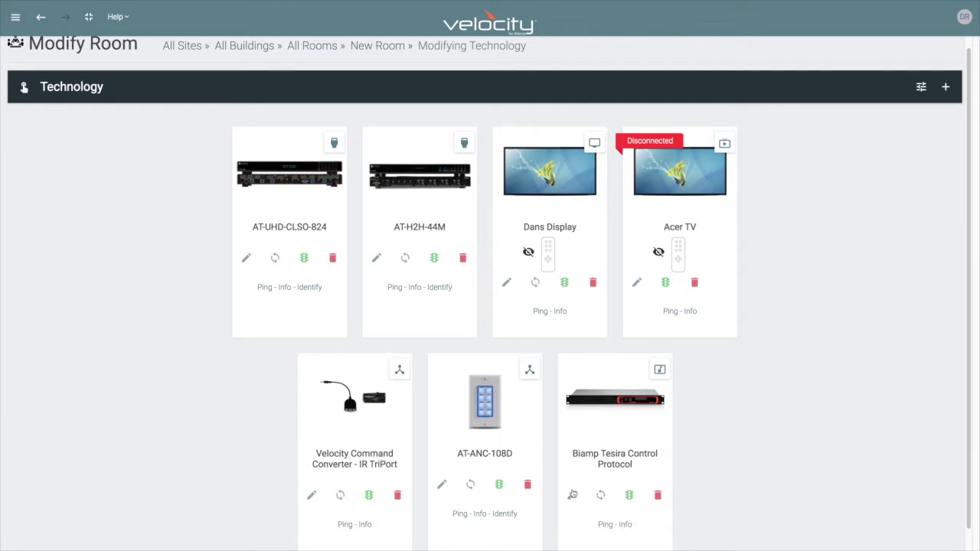
{"action": "left_click", "coordinate": [571, 494]}
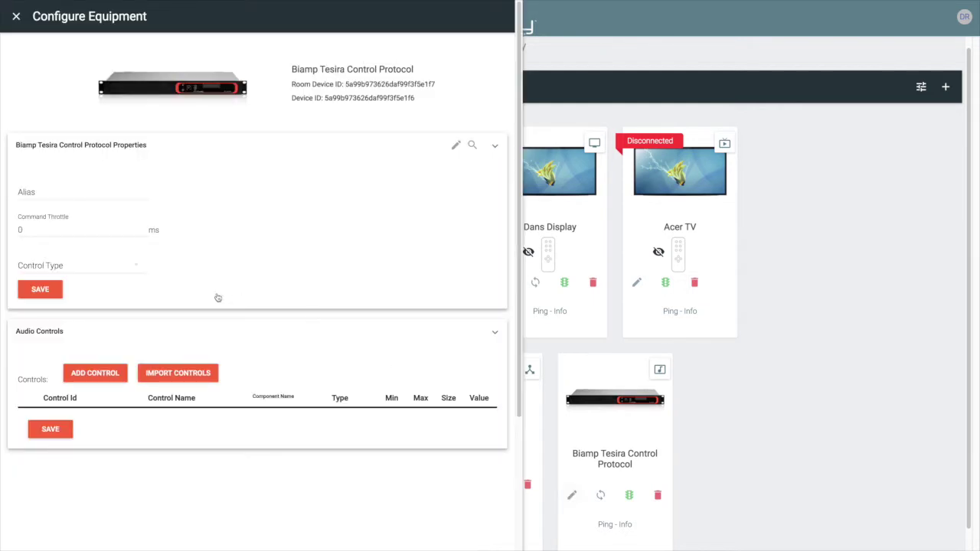
{"action": "left_click", "coordinate": [48, 265]}
{"action": "left_click", "coordinate": [44, 265]}
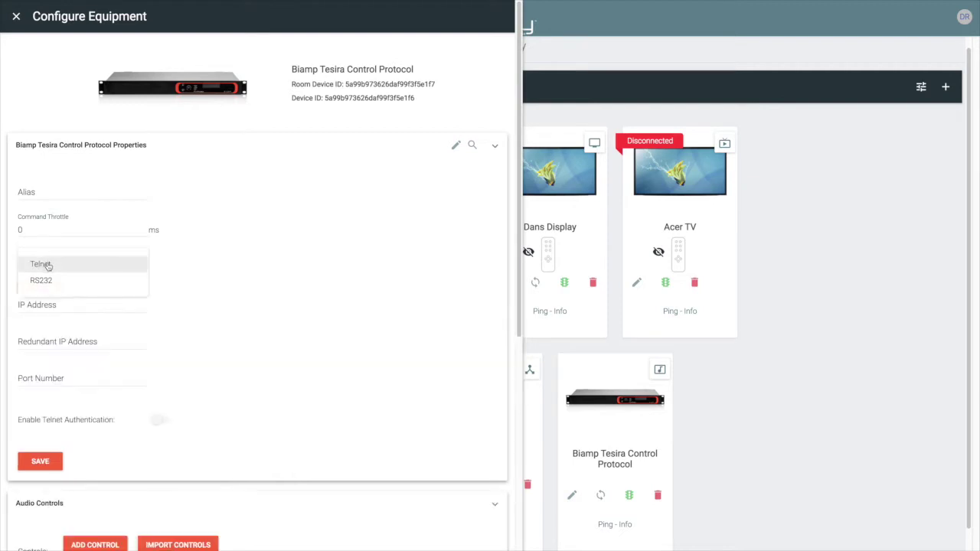
{"action": "left_click", "coordinate": [52, 305]}
{"action": "type", "text": "172"}
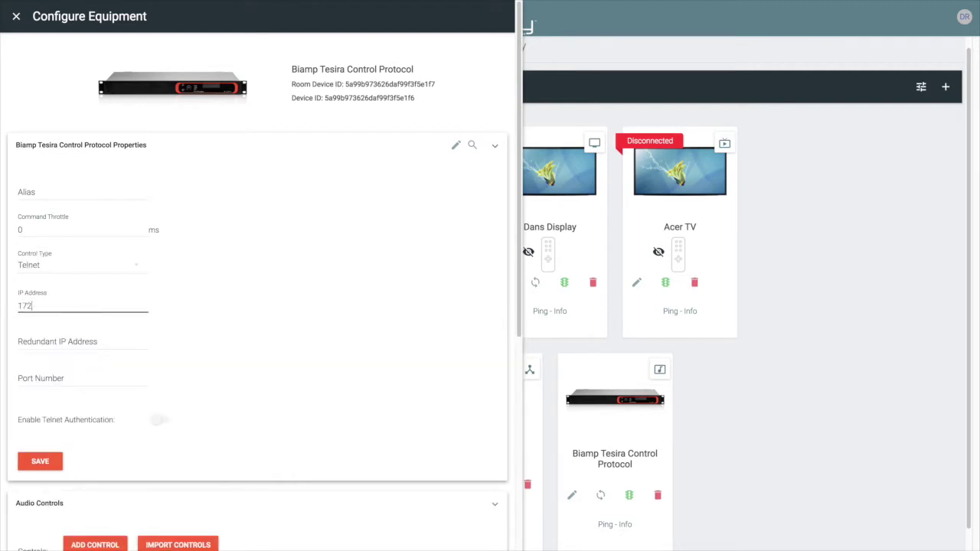
{"action": "type", "text": ".22.0.28"}
{"action": "left_click", "coordinate": [48, 372]}
{"action": "type", "text": "23"}
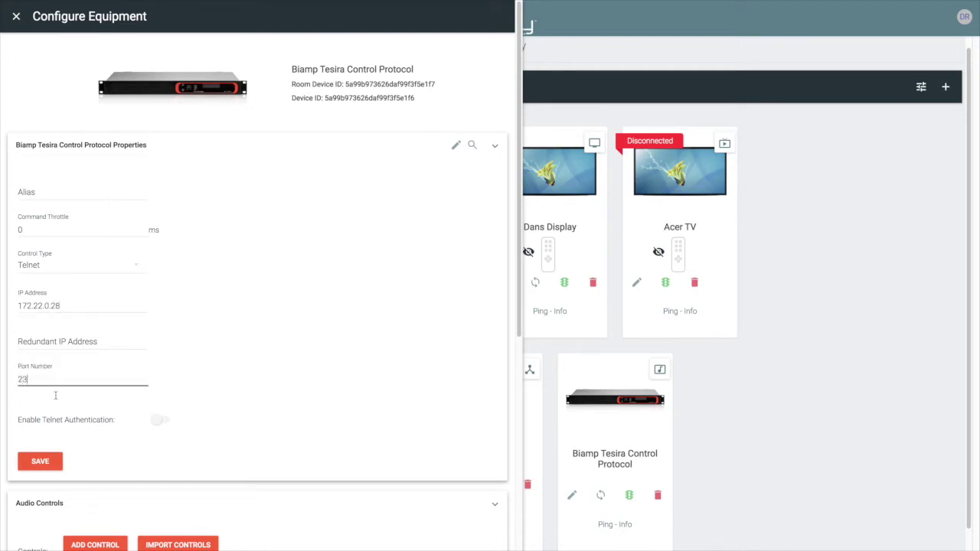
{"action": "left_click", "coordinate": [47, 463]}
{"action": "left_click", "coordinate": [47, 464]}
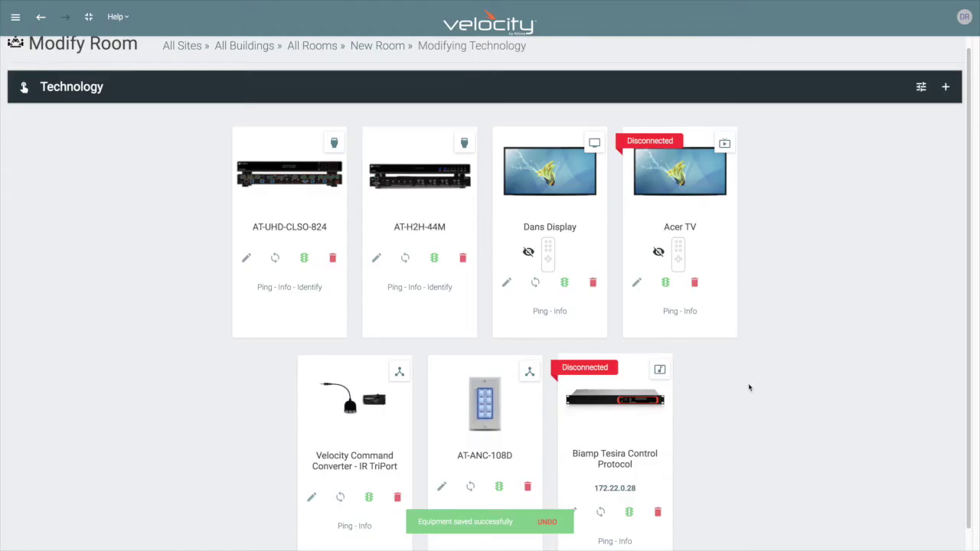
Step: Reopen the Biamp Tesira device's configuration at its audio controls
{"action": "scroll", "coordinate": [733, 404], "scroll_direction": "down", "scroll_amount": 1}
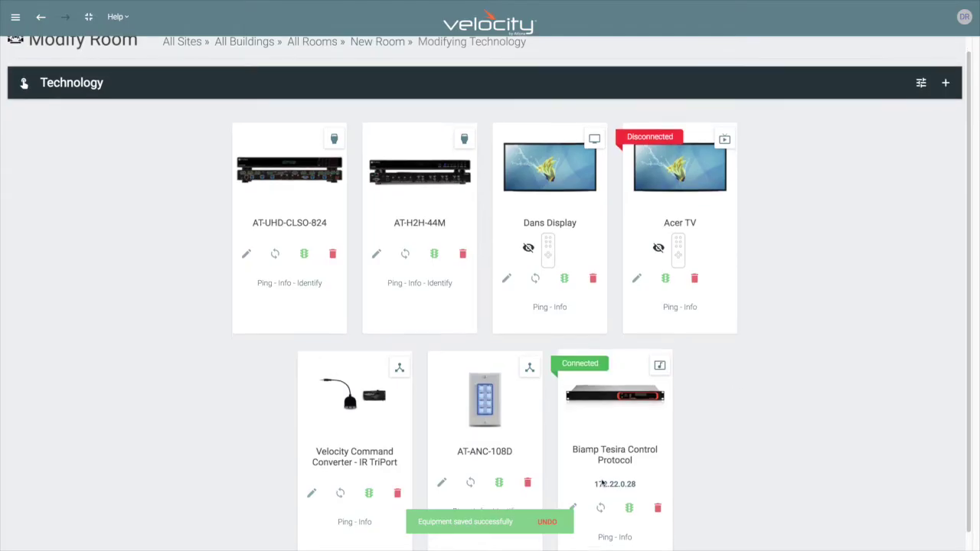
{"action": "left_click", "coordinate": [571, 480]}
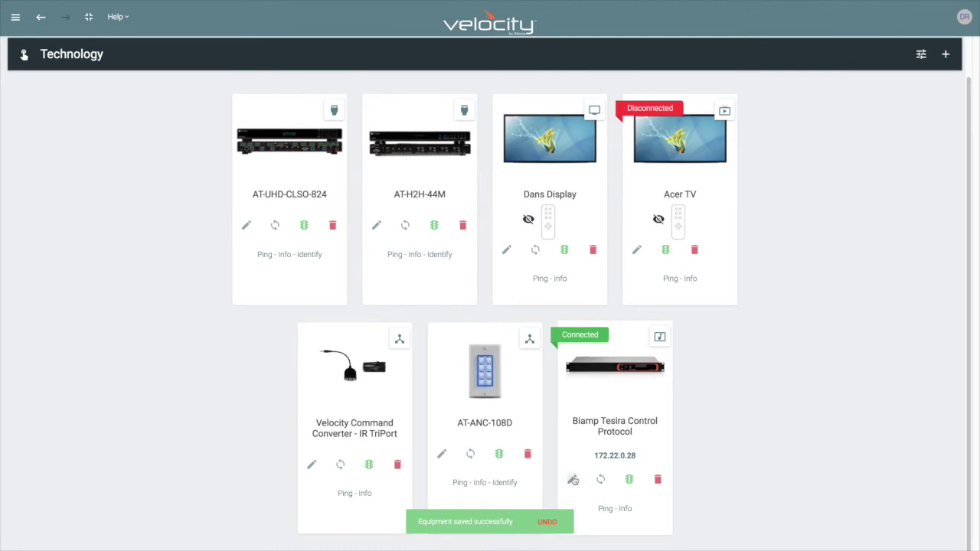
{"action": "scroll", "coordinate": [409, 390], "scroll_direction": "down", "scroll_amount": 3}
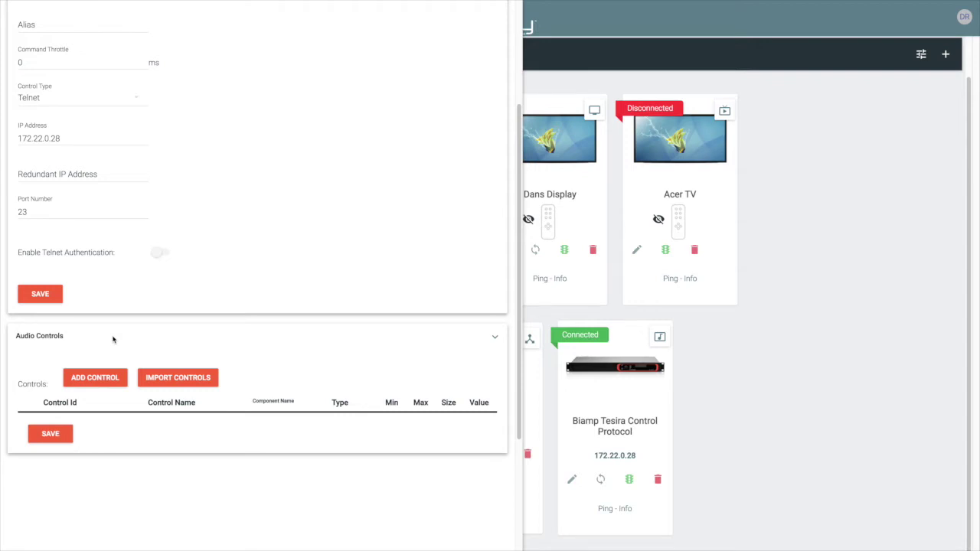
{"action": "left_click", "coordinate": [184, 378]}
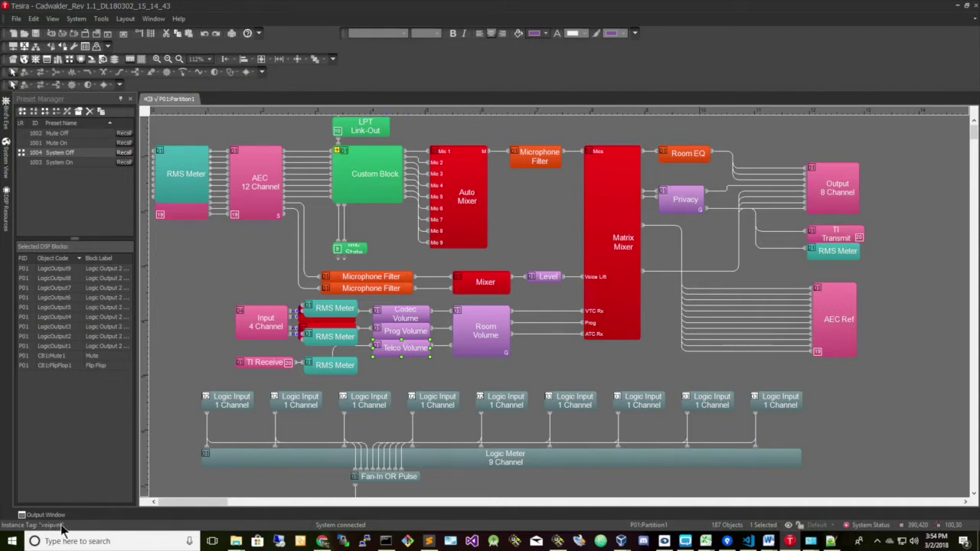
Step: In Tesira, open the Telco Volume block's controls, lower its level to about -22.3 and toggle its mute twice
{"action": "right_click", "coordinate": [406, 349]}
{"action": "left_click", "coordinate": [448, 305]}
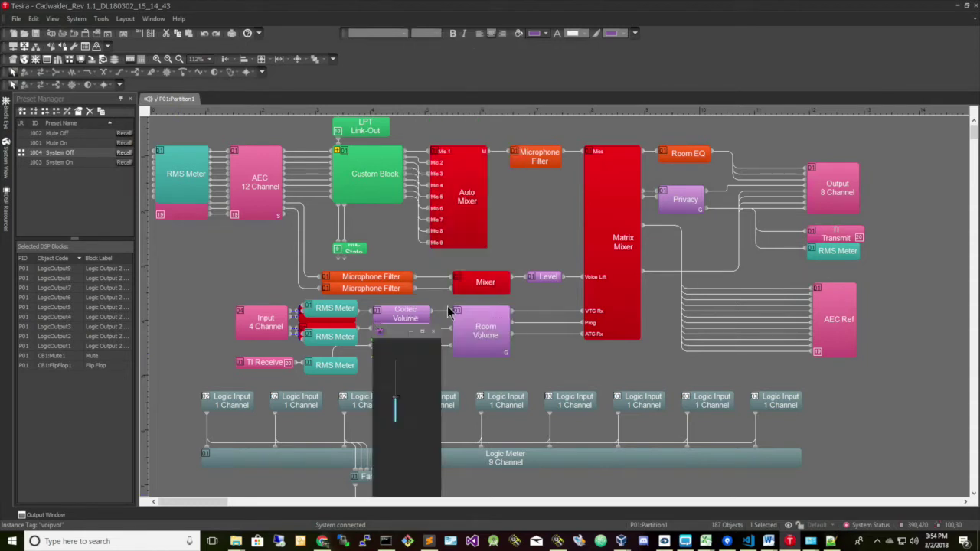
{"action": "mouse_move", "coordinate": [397, 397]}
{"action": "left_mouse_down"}
{"action": "mouse_move", "coordinate": [398, 376]}
{"action": "mouse_move", "coordinate": [397, 404]}
{"action": "left_mouse_up"}
{"action": "left_click", "coordinate": [398, 353]}
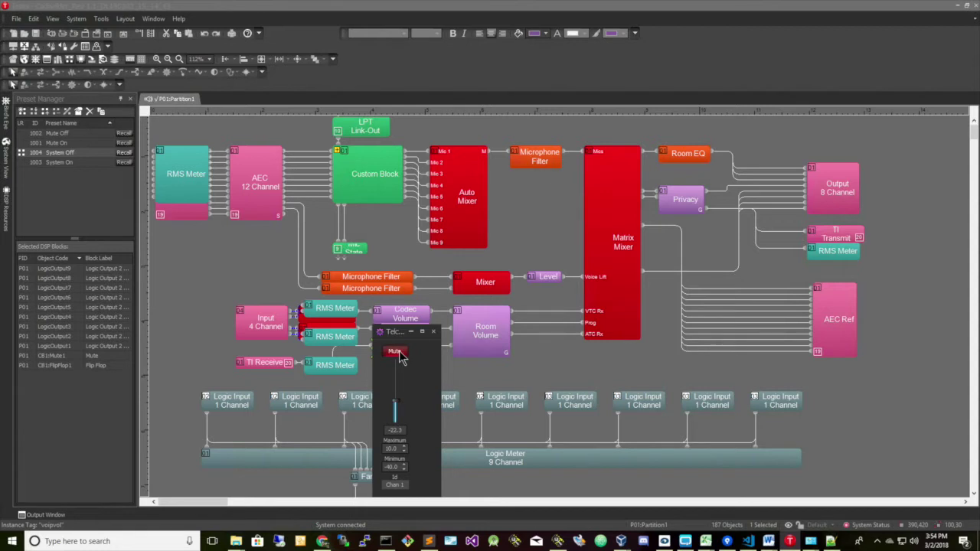
{"action": "left_click", "coordinate": [395, 352]}
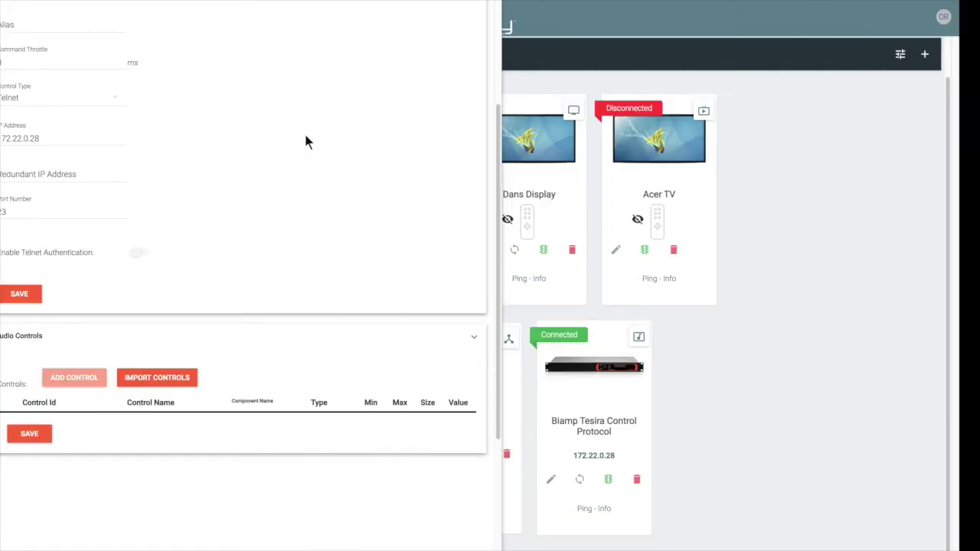
Step: In Velocity, add an audio control to the Biamp Tesira device with the control ID voipvol-level-1
{"action": "left_click", "coordinate": [100, 377]}
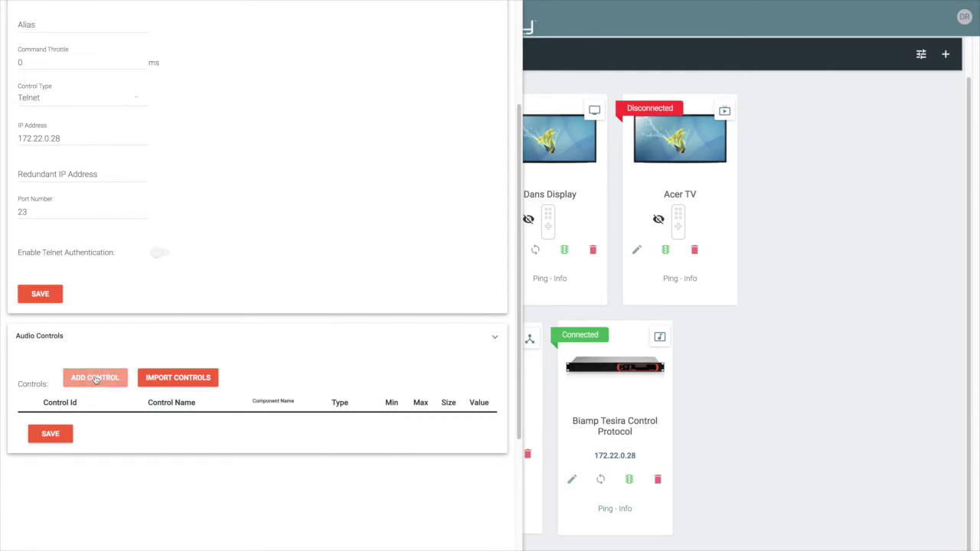
{"action": "left_click", "coordinate": [97, 378]}
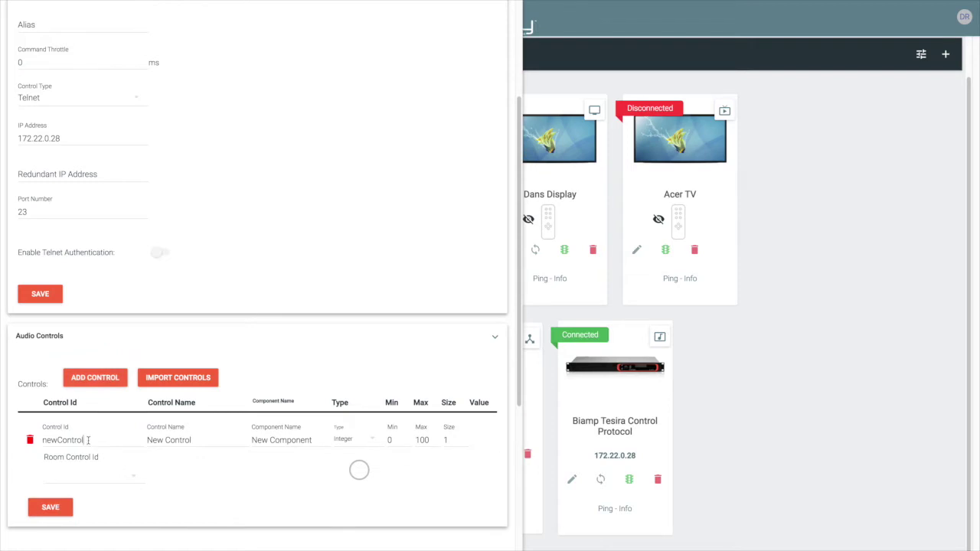
{"action": "left_click_drag", "start_coordinate": [85, 441], "coordinate": [43, 442]}
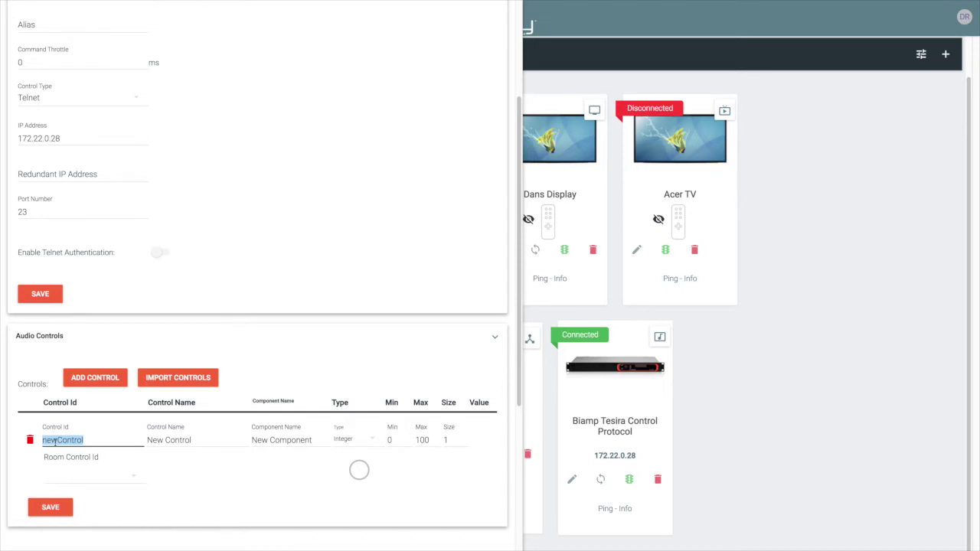
{"action": "type", "text": "voip"}
{"action": "type", "text": "vol"}
{"action": "type", "text": "-level-1"}
Step: Name the voipvol-level-1 control Telco and clear its component name
{"action": "triple_click", "coordinate": [196, 440]}
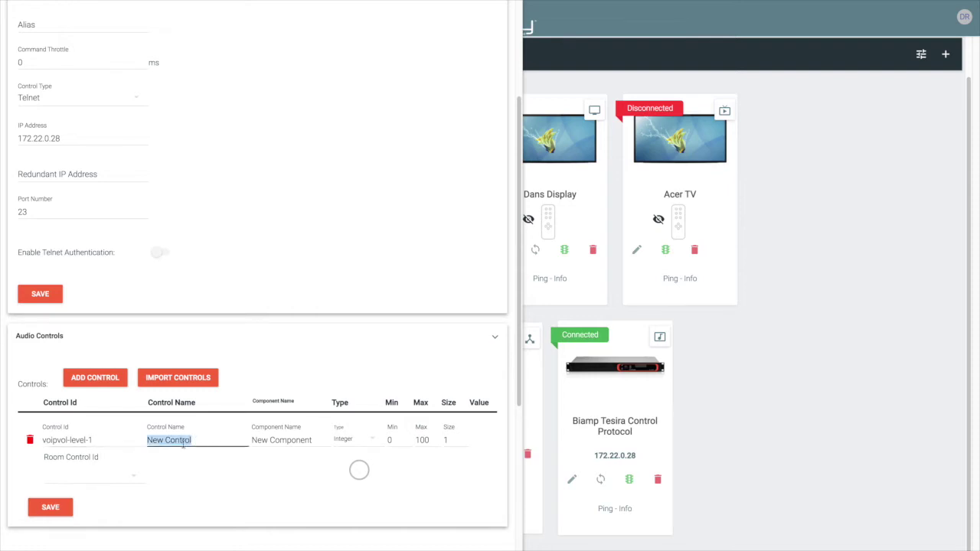
{"action": "key", "text": "BackSpace"}
{"action": "left_click", "coordinate": [177, 436]}
{"action": "type", "text": "Telco"}
{"action": "left_click_drag", "start_coordinate": [318, 440], "coordinate": [253, 440]}
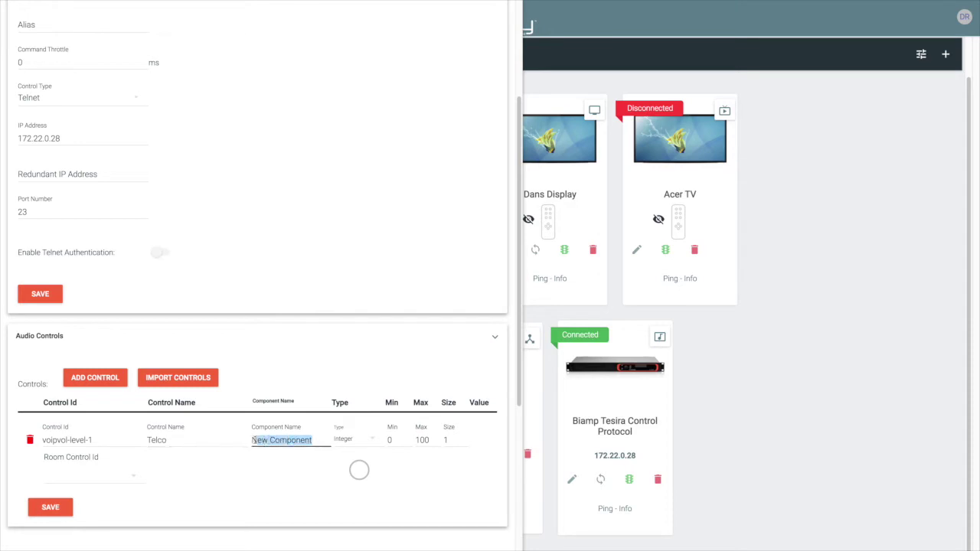
{"action": "key", "text": "BackSpace"}
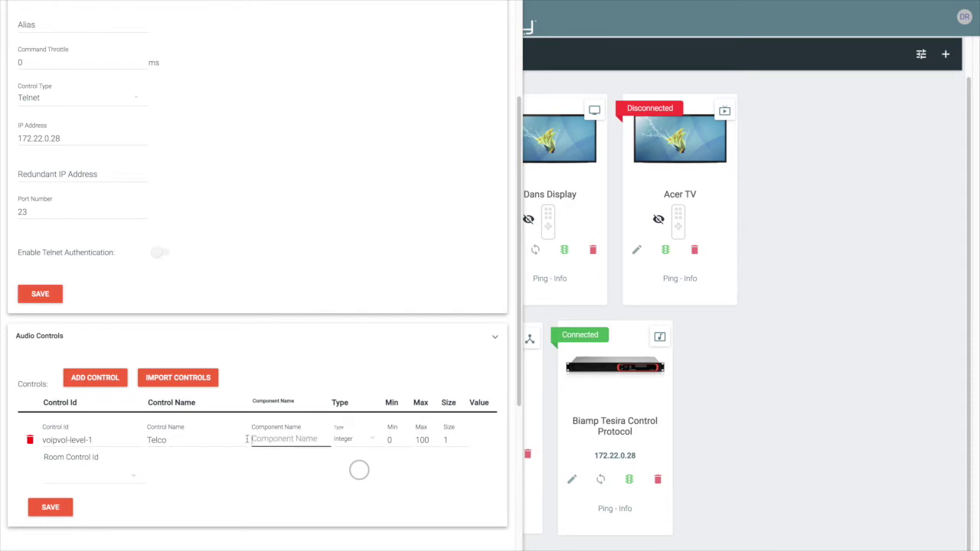
Step: Set the Telco control to type Float with minimum -40, maximum 10 and size 0.10, and save the audio controls
{"action": "left_click", "coordinate": [363, 444]}
{"action": "left_click", "coordinate": [361, 454]}
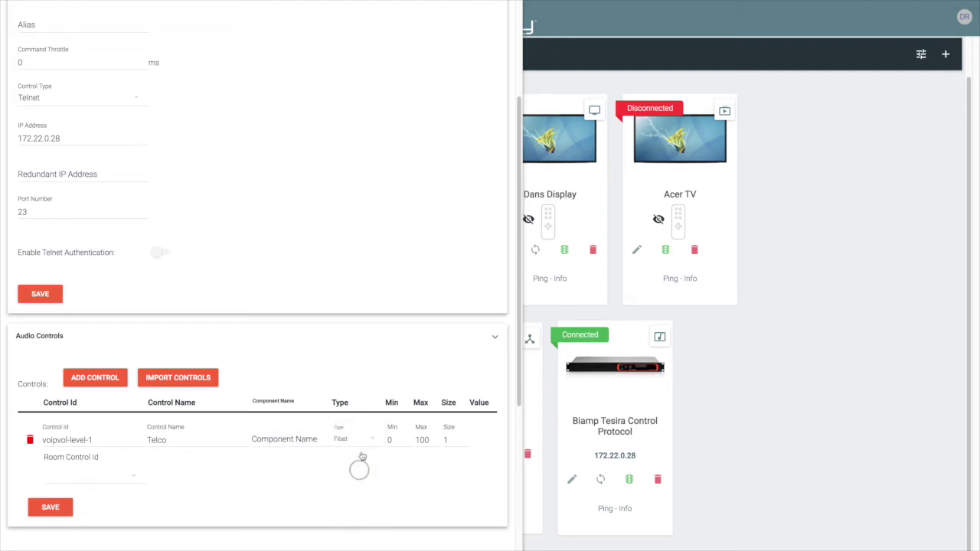
{"action": "left_click", "coordinate": [389, 440]}
{"action": "key", "text": "Tab"}
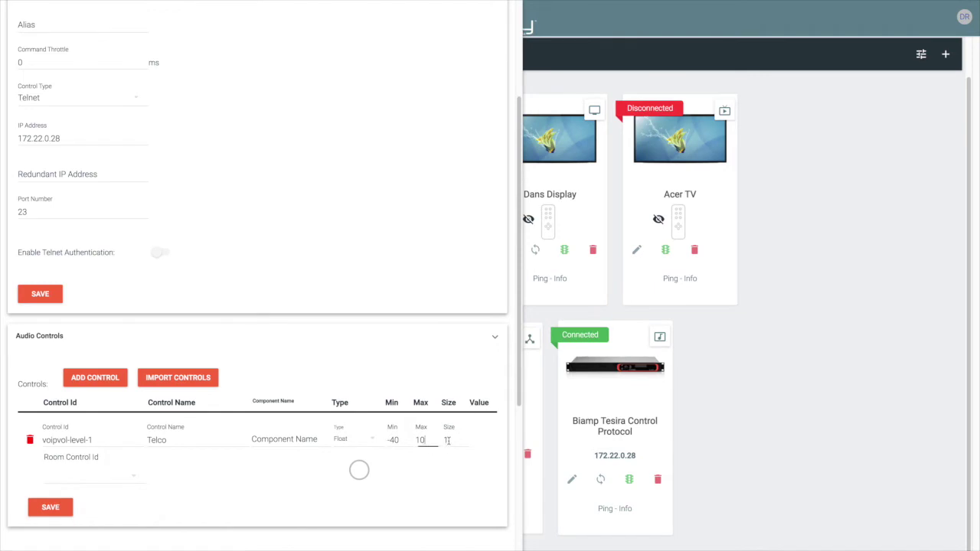
{"action": "left_click", "coordinate": [445, 441]}
{"action": "type", "text": "0.10"}
{"action": "left_click", "coordinate": [50, 508]}
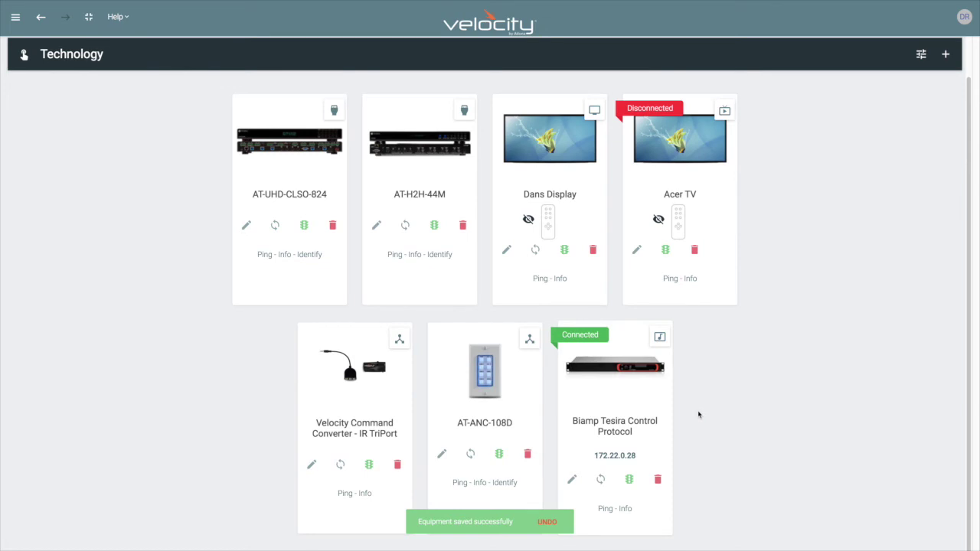
Step: Reopen the Biamp Tesira configuration and test the Telco level by raising it to about 9 dB and lowering it to about -39 dB
{"action": "left_click", "coordinate": [571, 480]}
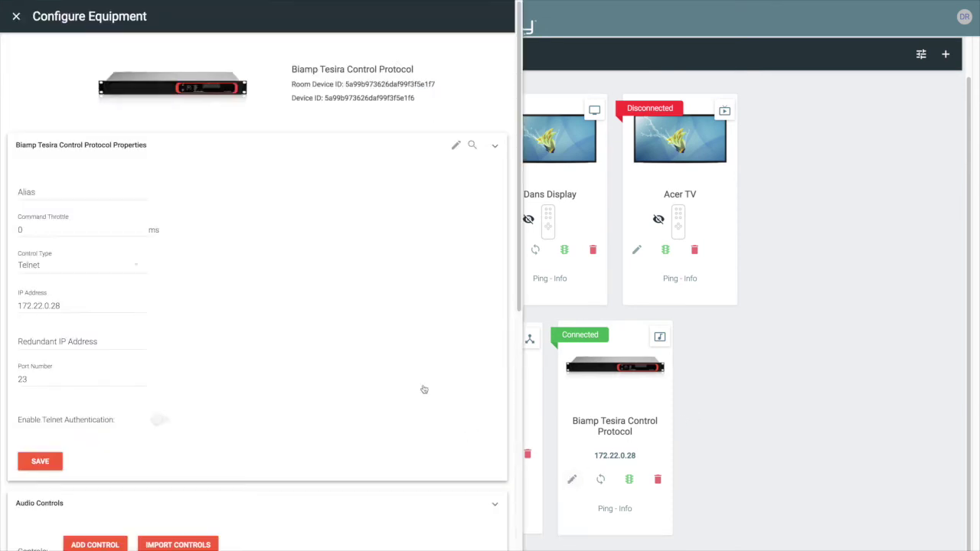
{"action": "scroll", "coordinate": [421, 390], "scroll_direction": "down", "scroll_amount": 3}
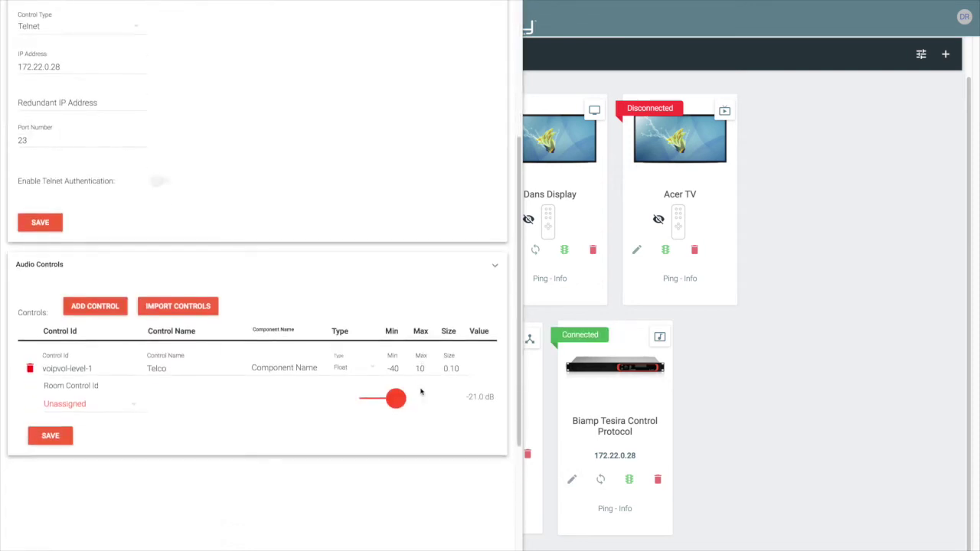
{"action": "left_click", "coordinate": [399, 400]}
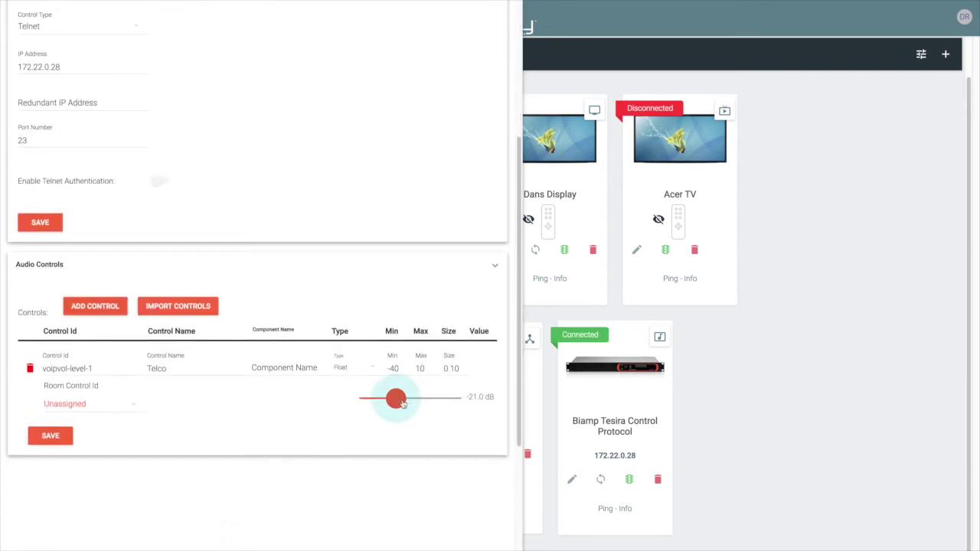
{"action": "left_click_drag", "start_coordinate": [402, 404], "coordinate": [459, 404]}
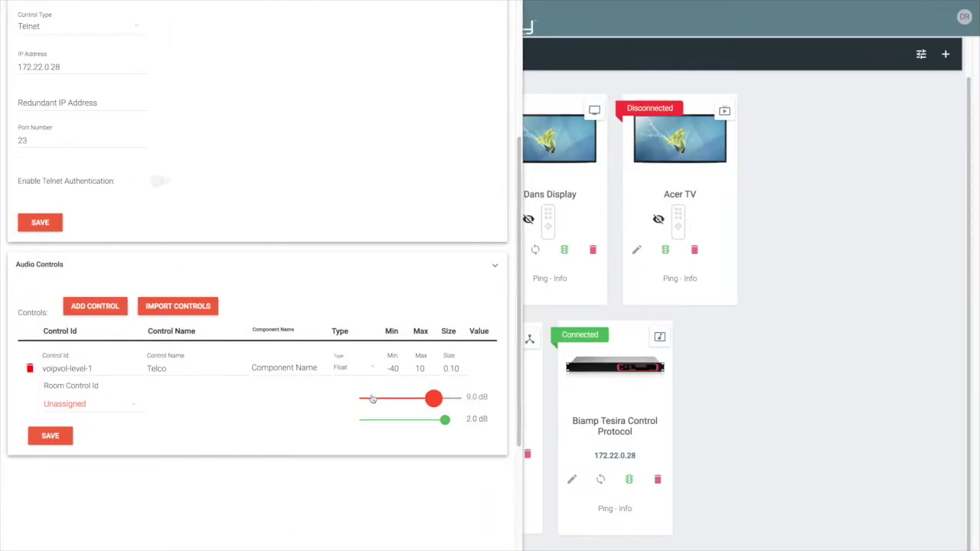
{"action": "left_click_drag", "start_coordinate": [371, 398], "coordinate": [357, 399]}
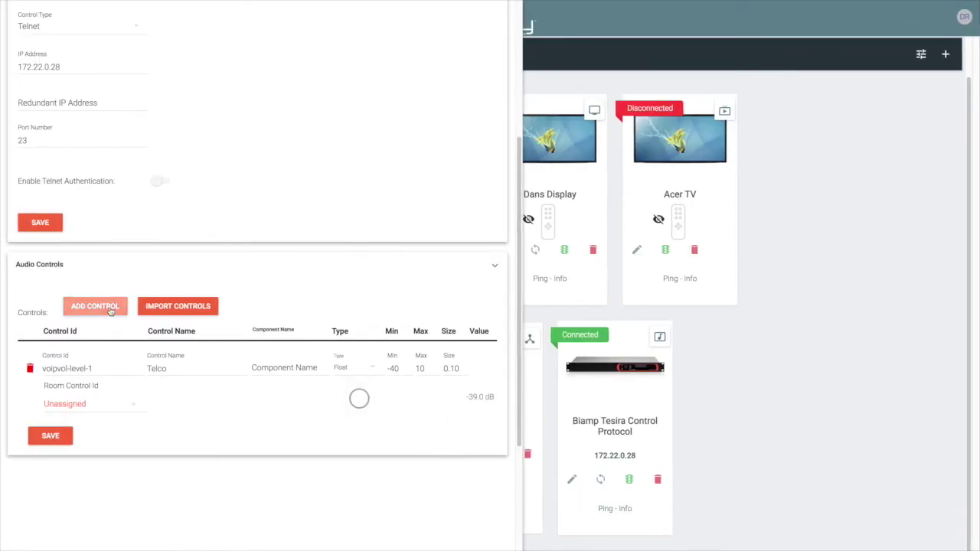
Step: Add a second audio control below Telco with the control ID voipvol-mute-1
{"action": "left_click", "coordinate": [111, 308]}
{"action": "left_click", "coordinate": [82, 442]}
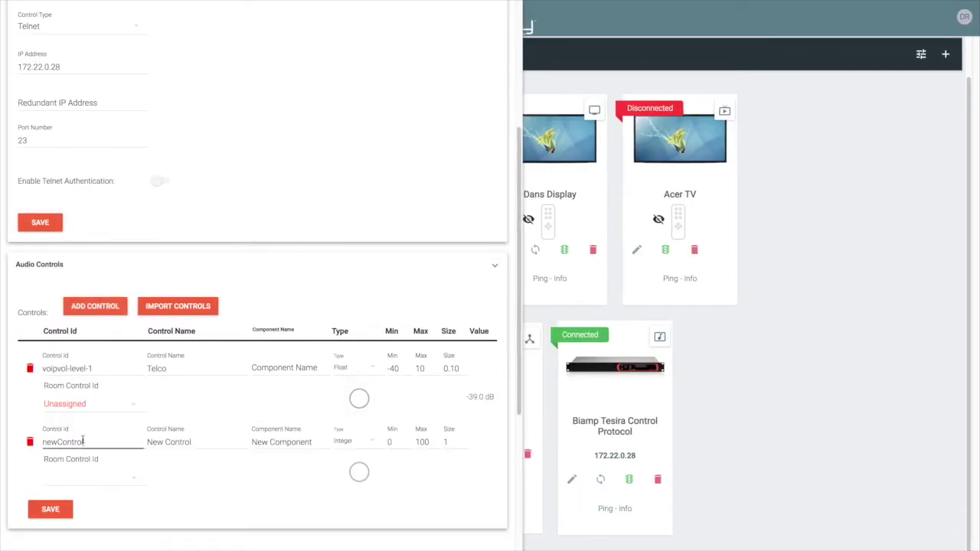
{"action": "type", "text": "voi"}
{"action": "key", "text": "BackSpace"}
{"action": "key", "text": "BackSpace"}
{"action": "key", "text": "BackSpace"}
{"action": "key", "text": "BackSpace"}
{"action": "key", "text": "BackSpace"}
{"action": "key", "text": "BackSpace"}
{"action": "key", "text": "BackSpace"}
{"action": "key", "text": "BackSpace"}
{"action": "key", "text": "BackSpace"}
{"action": "key", "text": "BackSpace"}
{"action": "type", "text": "voipvol-m"}
Step: Set the voipvol-mute-1 control's type to Boolean and save the audio controls
{"action": "left_click", "coordinate": [373, 444]}
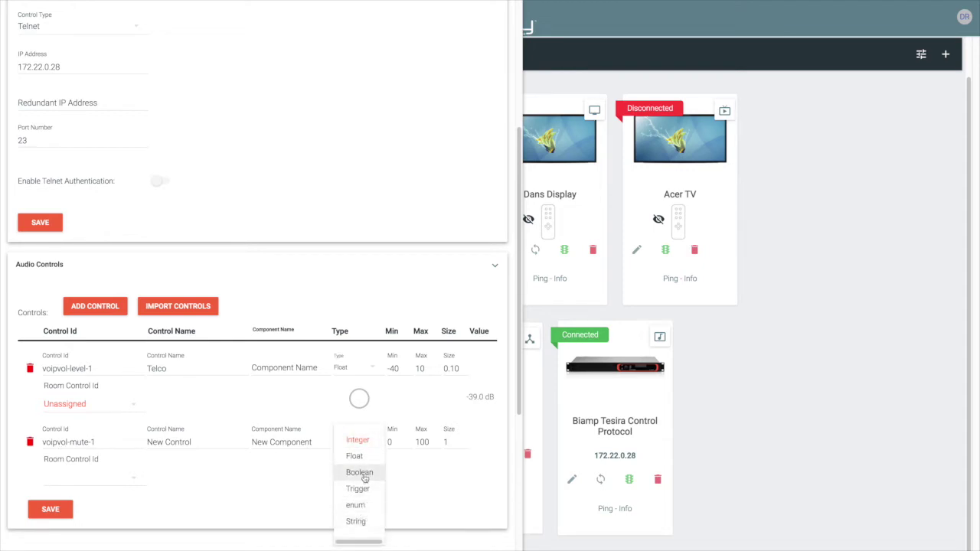
{"action": "left_click", "coordinate": [361, 473]}
{"action": "left_click", "coordinate": [46, 510]}
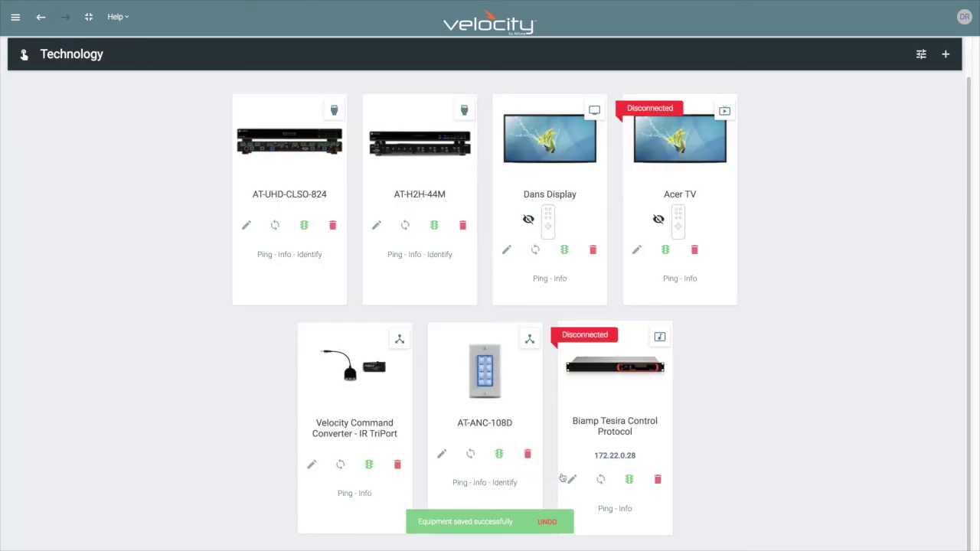
Step: Reopen the Biamp Tesira configuration, test the voipvol-mute-1 toggle, and switch the Telco mute off from the level block in Tesira
{"action": "left_click", "coordinate": [573, 480]}
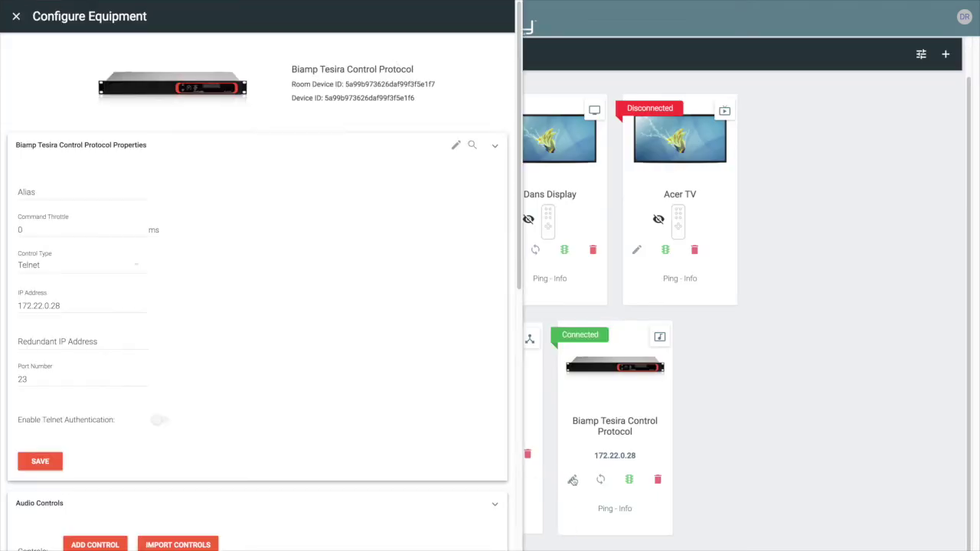
{"action": "scroll", "coordinate": [210, 460], "scroll_direction": "down", "scroll_amount": 2}
{"action": "scroll", "coordinate": [210, 460], "scroll_direction": "down", "scroll_amount": 2}
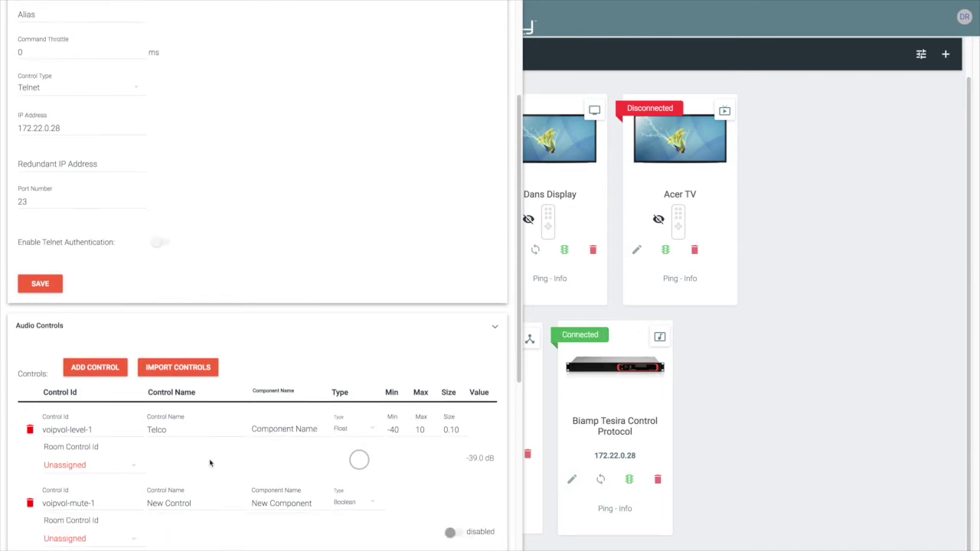
{"action": "left_click", "coordinate": [451, 521]}
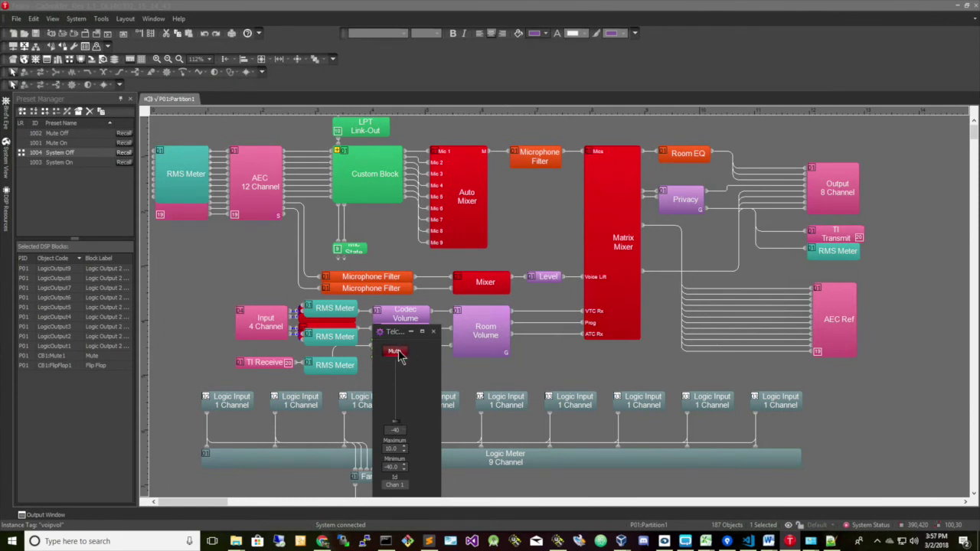
{"action": "left_click", "coordinate": [394, 353]}
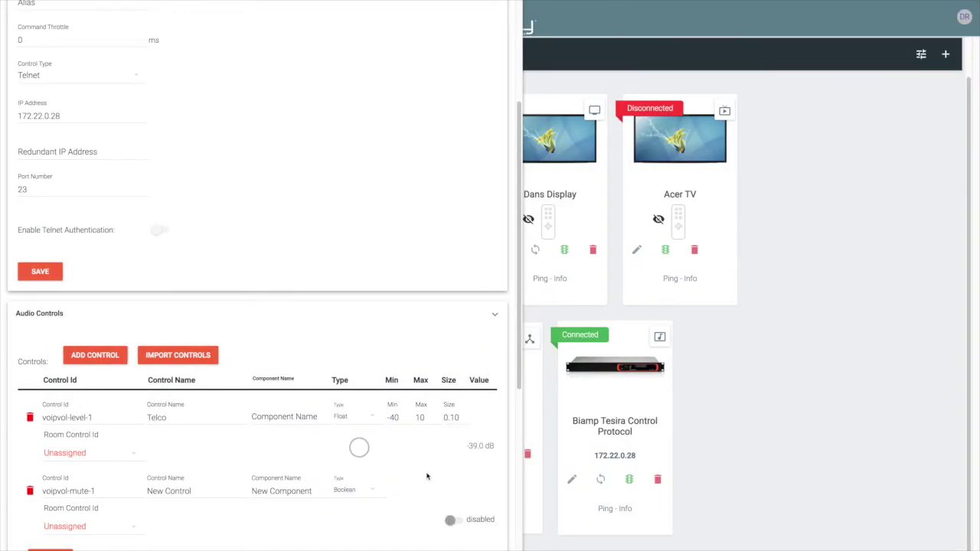
Step: Assign the Telco control to Master Volume and voipvol-mute-1 to Master Volume Mute, and save the audio controls
{"action": "scroll", "coordinate": [427, 477], "scroll_direction": "down", "scroll_amount": 1}
{"action": "scroll", "coordinate": [427, 477], "scroll_direction": "down", "scroll_amount": 1}
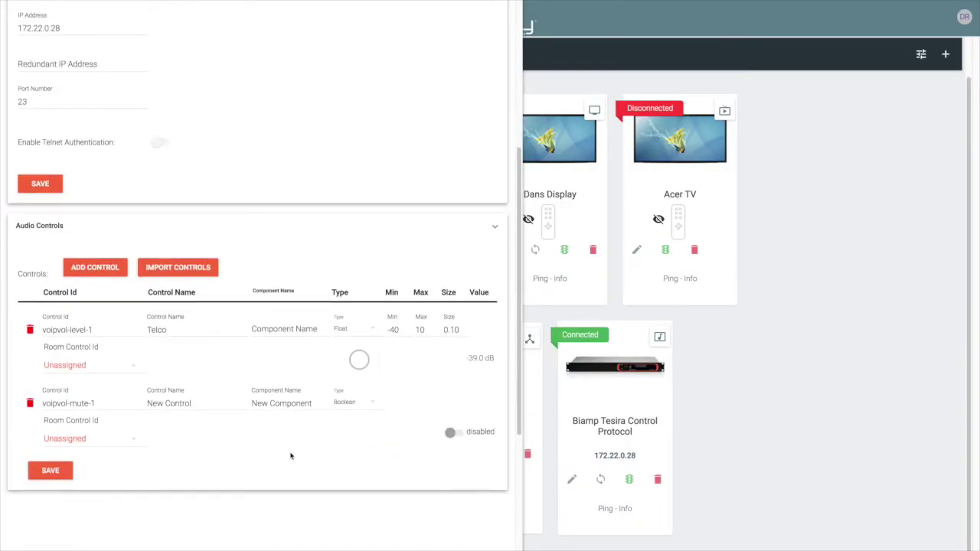
{"action": "left_click", "coordinate": [131, 368]}
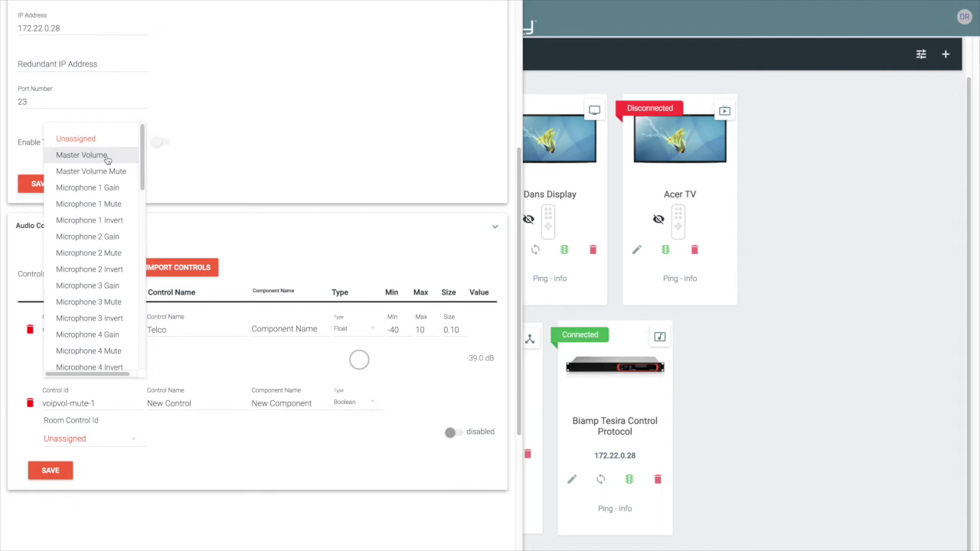
{"action": "left_click", "coordinate": [108, 159]}
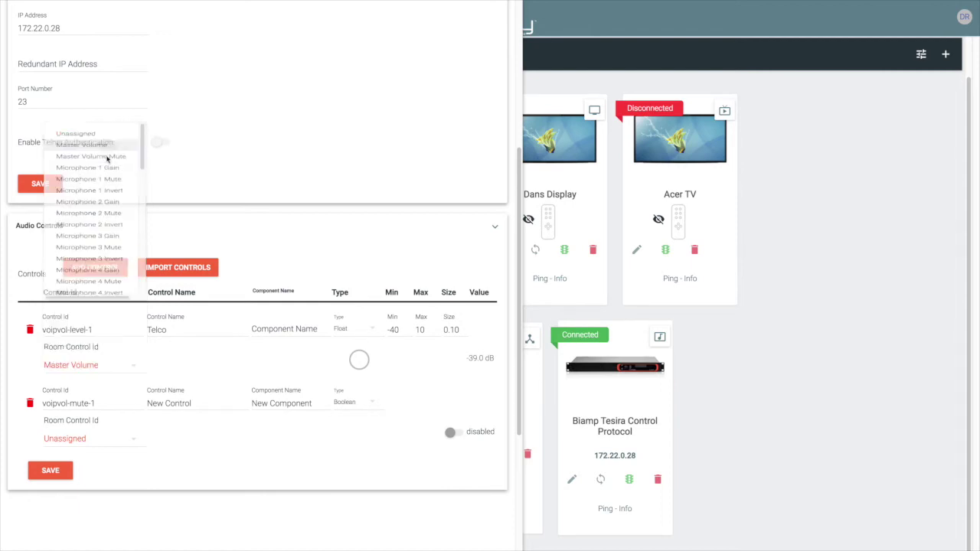
{"action": "left_click", "coordinate": [104, 442]}
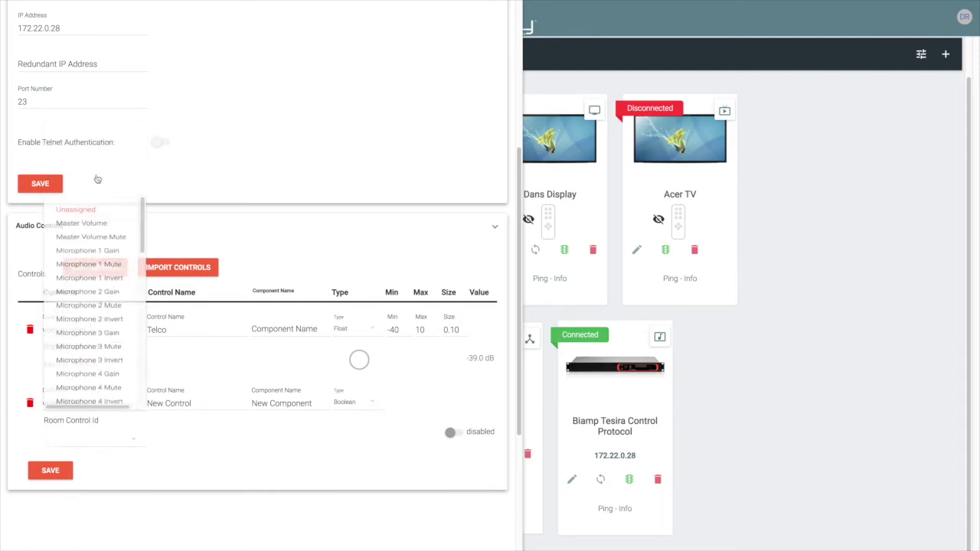
{"action": "left_click", "coordinate": [90, 245]}
{"action": "left_click", "coordinate": [66, 474]}
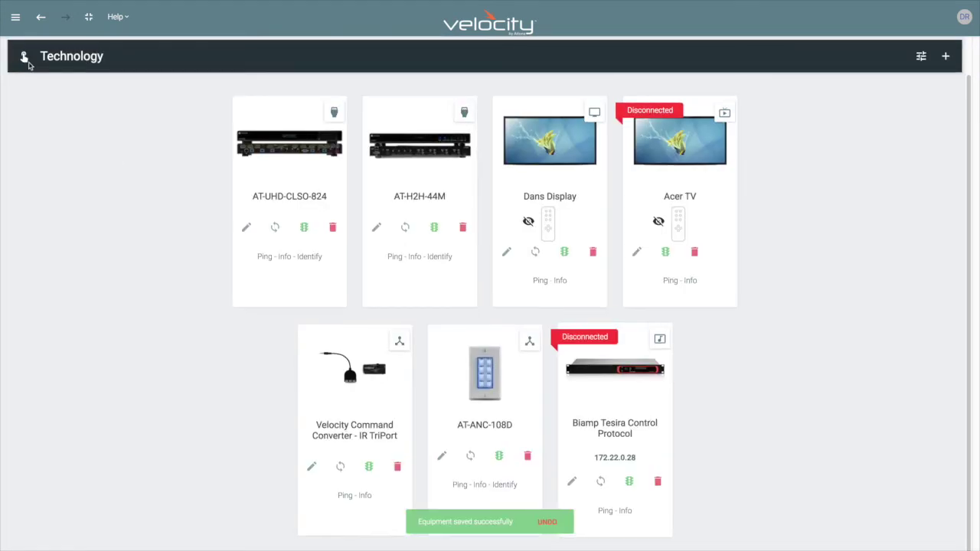
Step: Launch the room control's Video page, test the audio by setting the level to about -5 dB and muting it, and return to Velocity
{"action": "scroll", "coordinate": [24, 65], "scroll_direction": "up", "scroll_amount": 1}
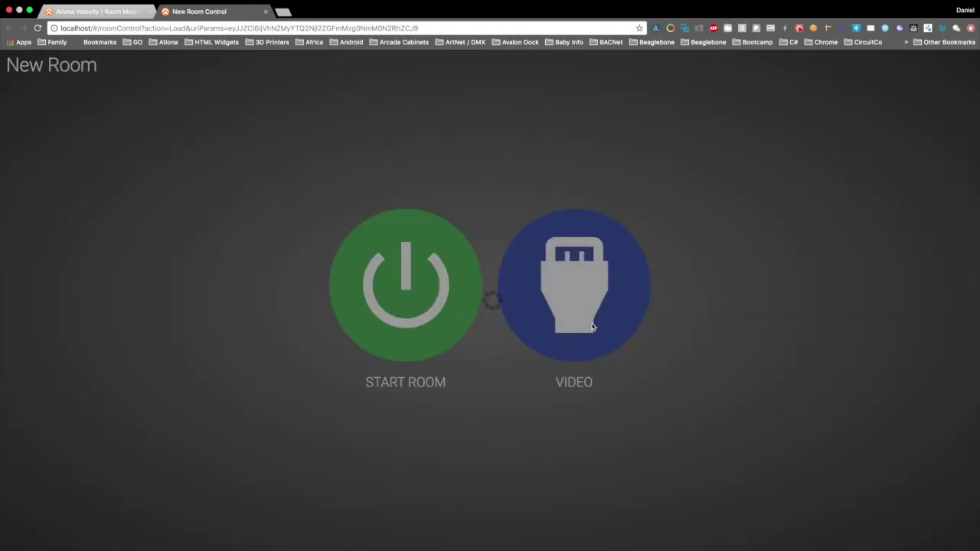
{"action": "left_click", "coordinate": [592, 327]}
{"action": "left_click", "coordinate": [438, 525]}
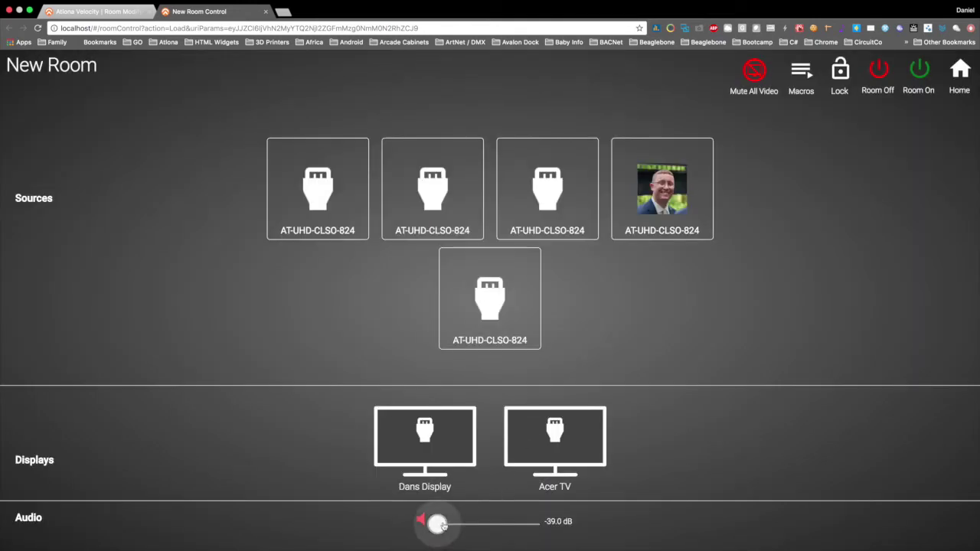
{"action": "left_click_drag", "start_coordinate": [444, 526], "coordinate": [506, 523]}
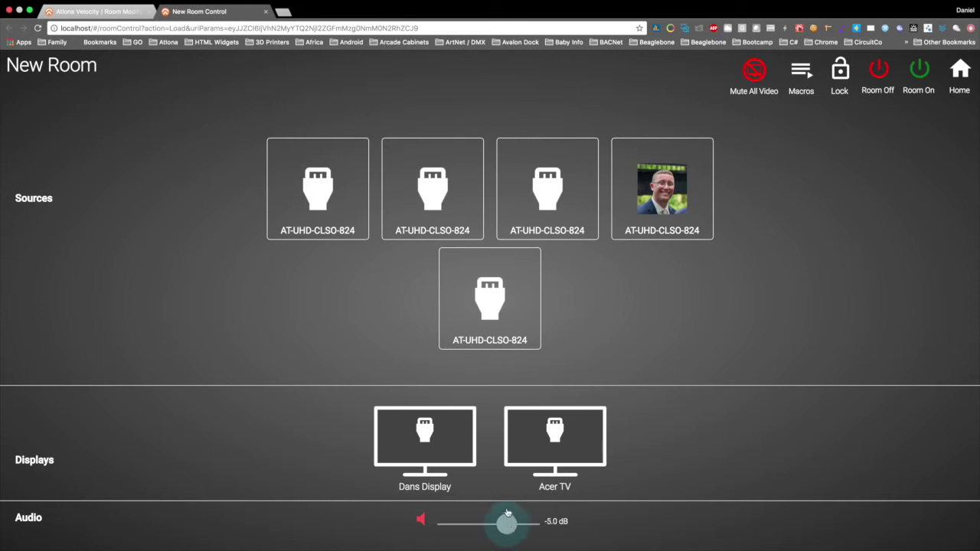
{"action": "left_click", "coordinate": [422, 520]}
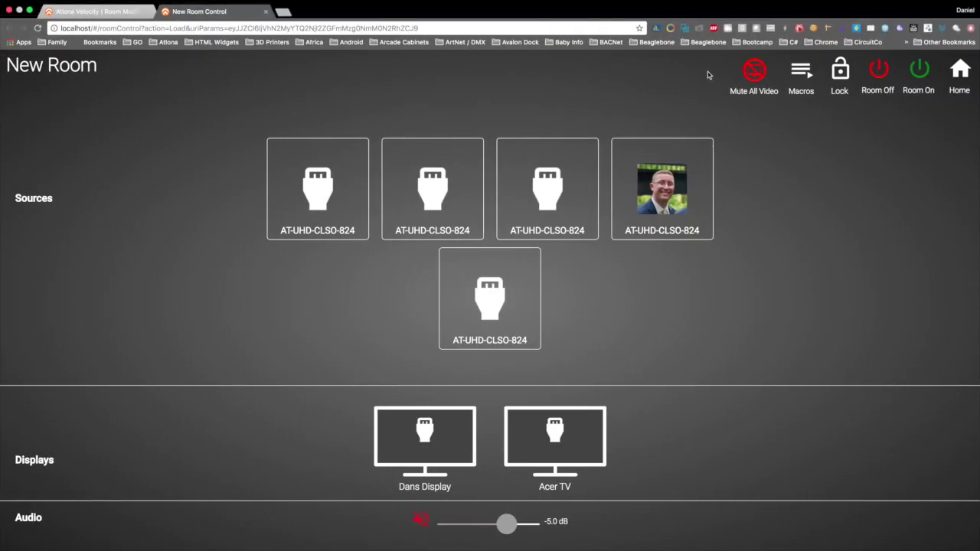
{"action": "left_click", "coordinate": [118, 11]}
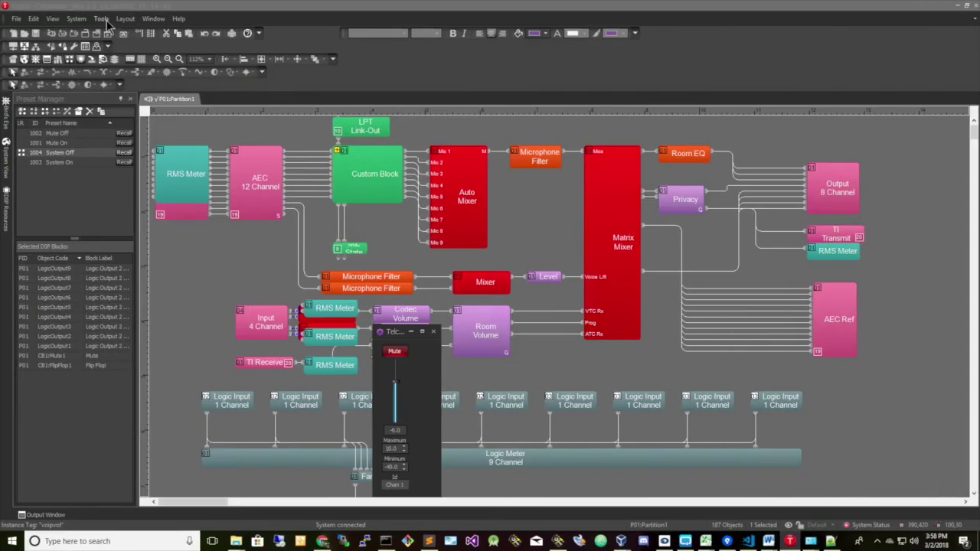
Step: Switch to Tesira, open the Object ID Inspector, and select the Privacy level object in its list
{"action": "left_click", "coordinate": [103, 19]}
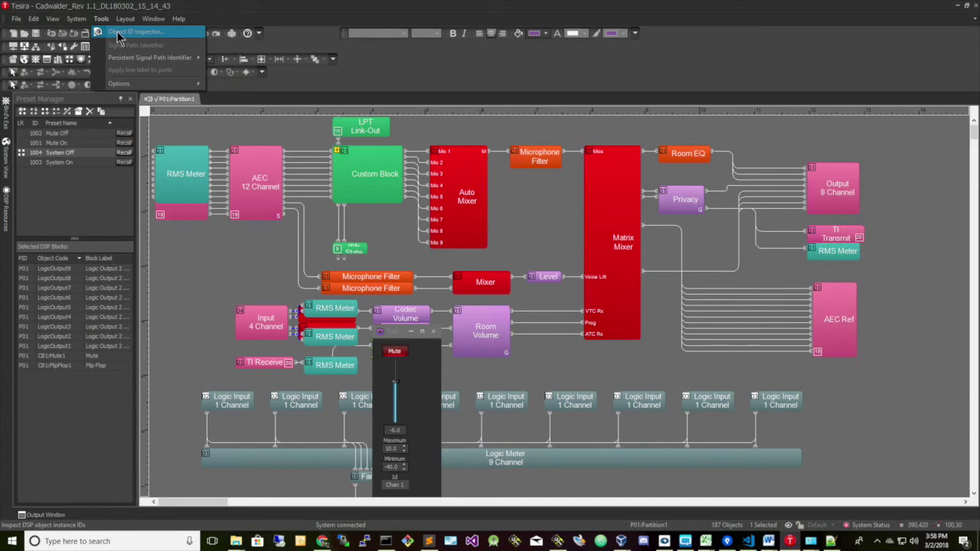
{"action": "left_click", "coordinate": [119, 34]}
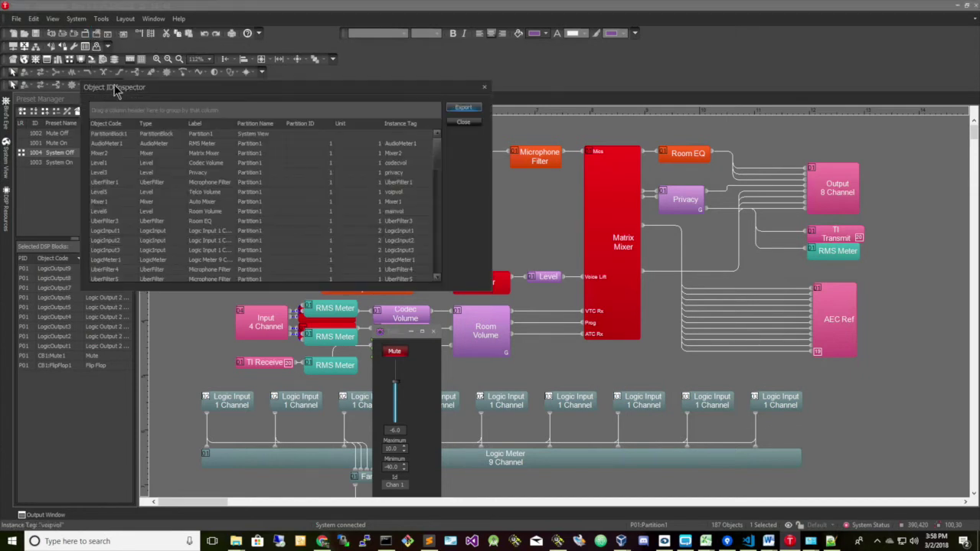
{"action": "left_click", "coordinate": [103, 19]}
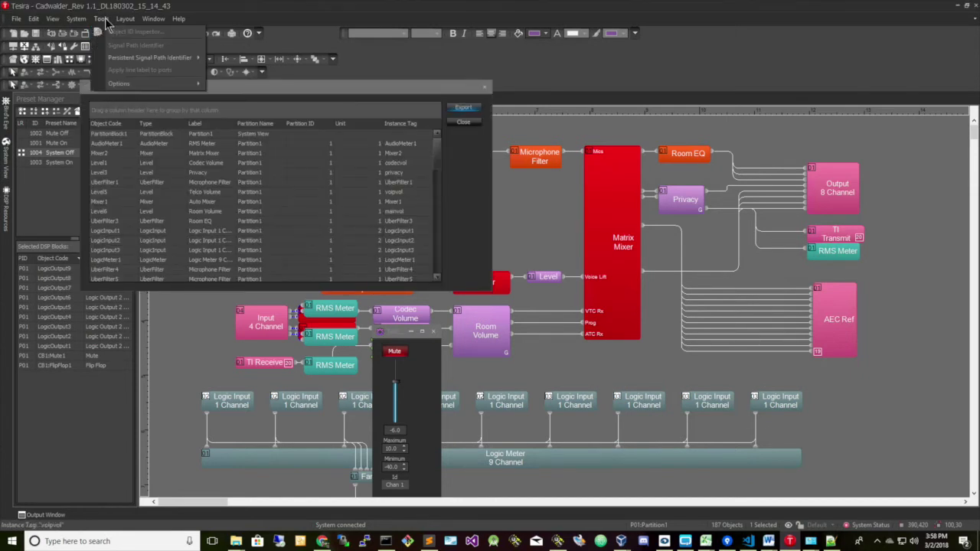
{"action": "left_click", "coordinate": [375, 107]}
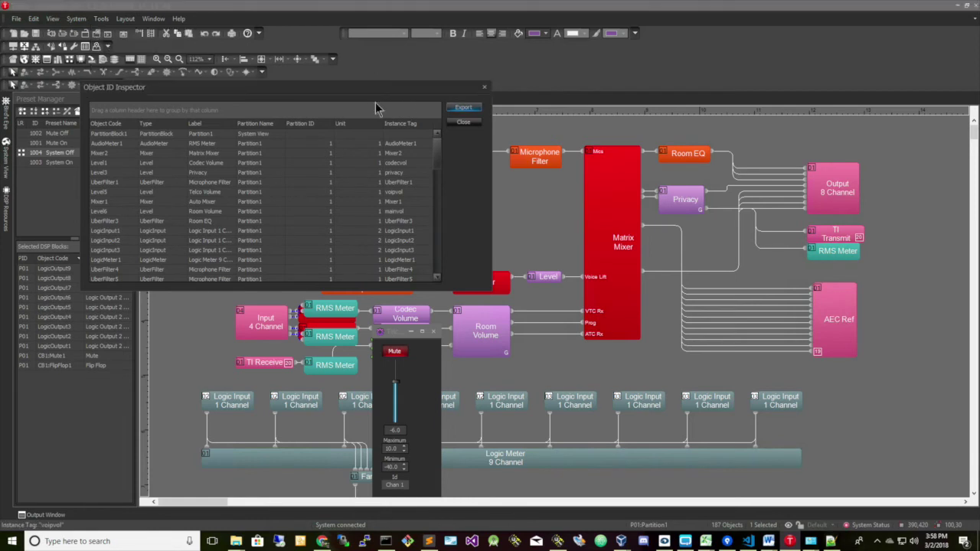
{"action": "left_click_drag", "start_coordinate": [433, 148], "coordinate": [429, 113]}
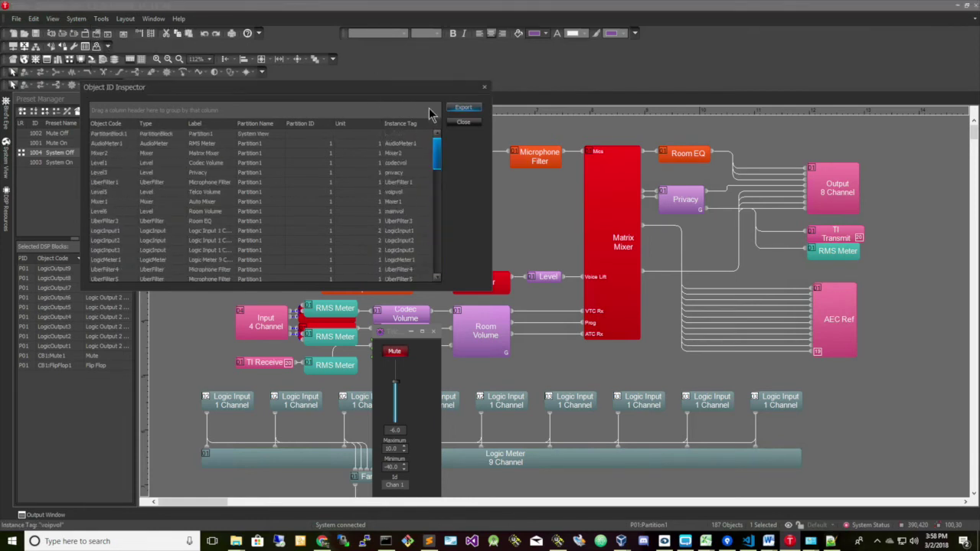
{"action": "left_click", "coordinate": [154, 163]}
{"action": "left_click", "coordinate": [156, 172]}
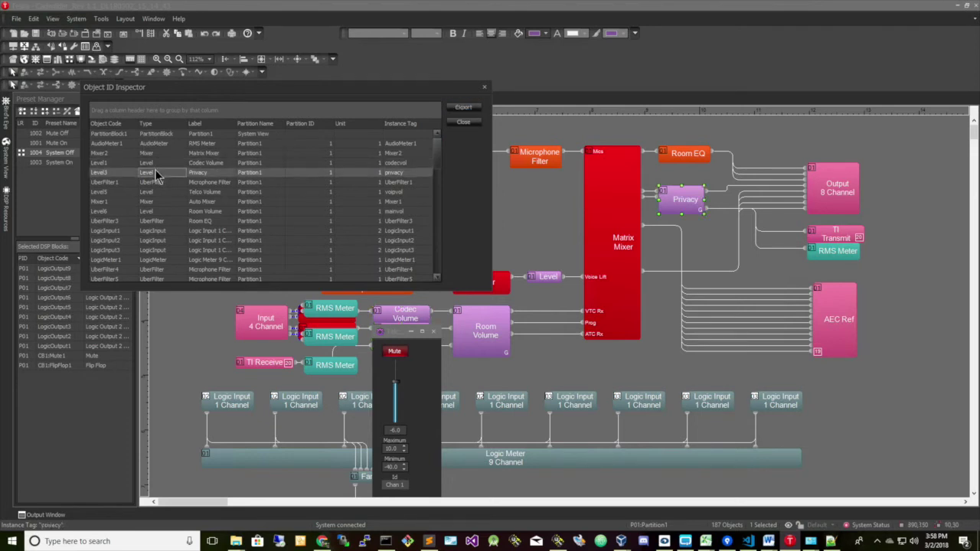
Step: Try to export the object IDs as ObjectIDs.csv to the Atlona folder on drive G:, replacing the existing file
{"action": "left_click", "coordinate": [463, 110]}
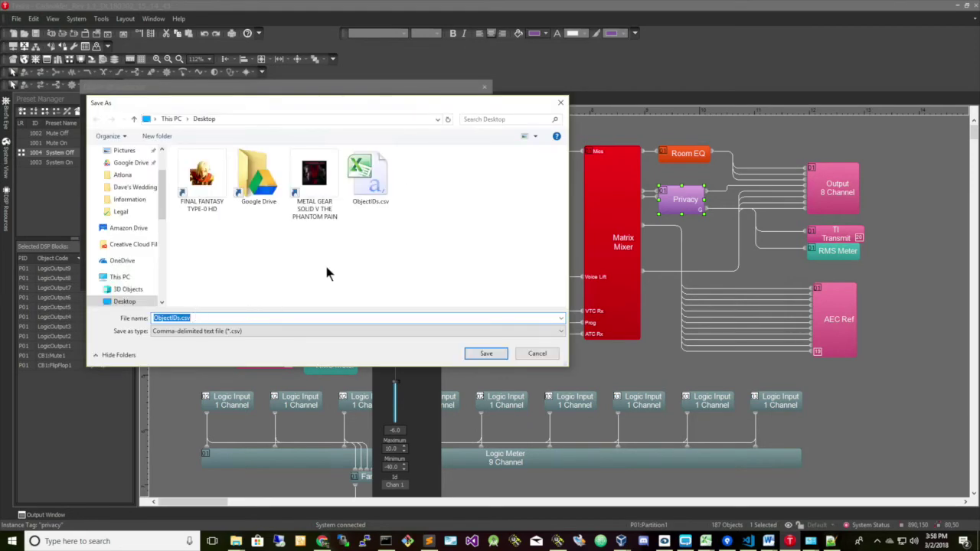
{"action": "left_click_drag", "start_coordinate": [157, 212], "coordinate": [158, 270]}
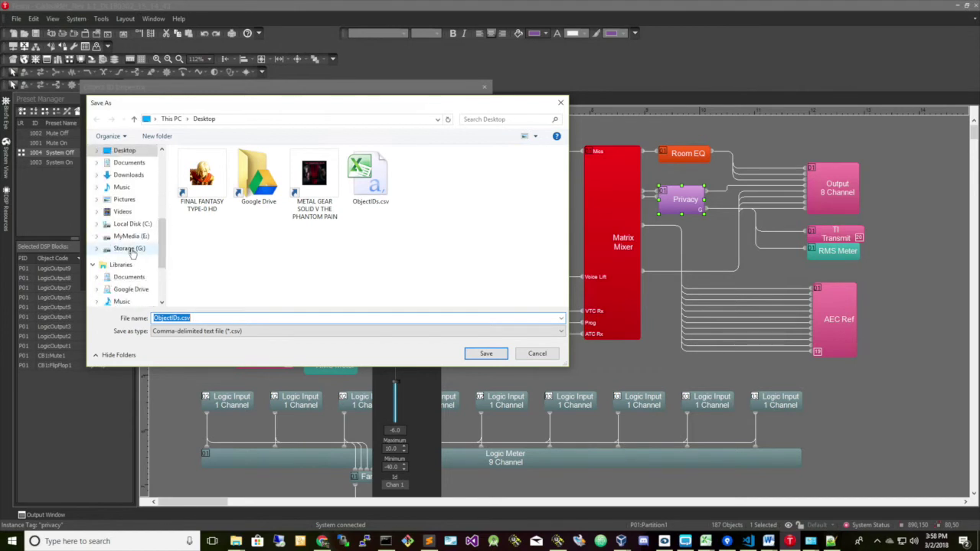
{"action": "left_click", "coordinate": [133, 252]}
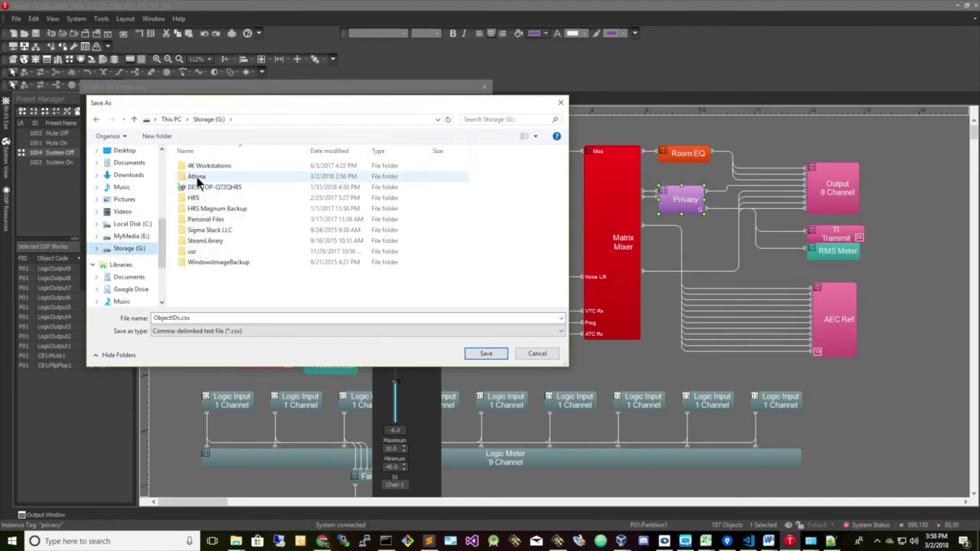
{"action": "double_click", "coordinate": [197, 177]}
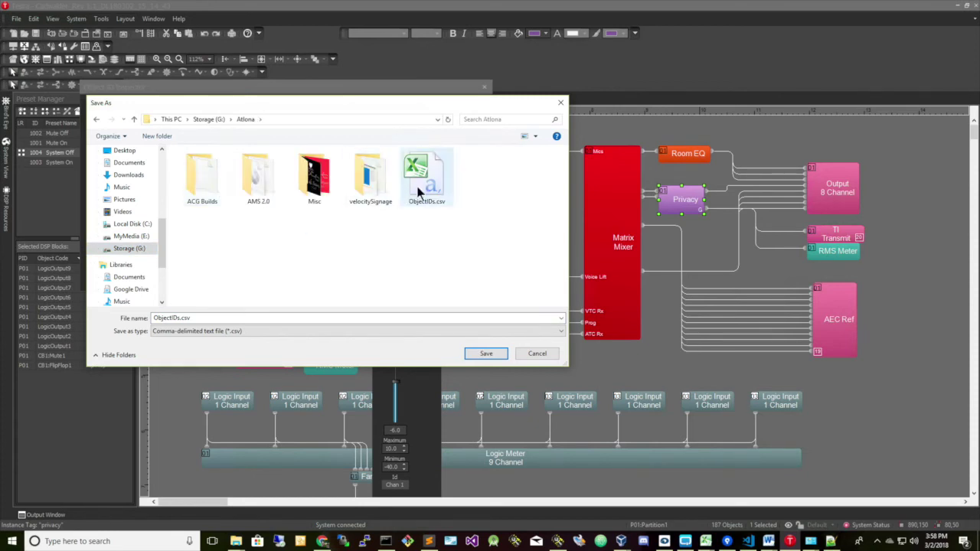
{"action": "left_click", "coordinate": [492, 354]}
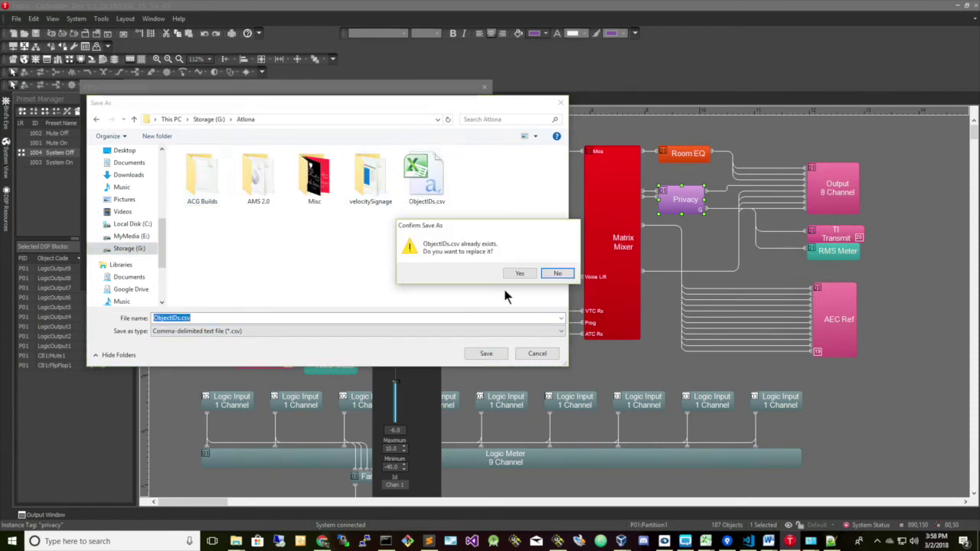
{"action": "left_click", "coordinate": [517, 274]}
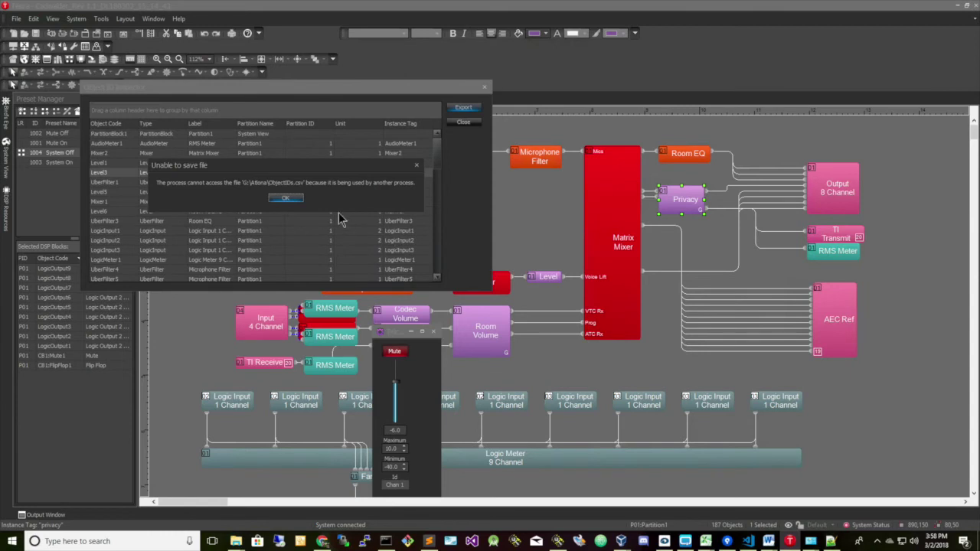
{"action": "left_click", "coordinate": [287, 199]}
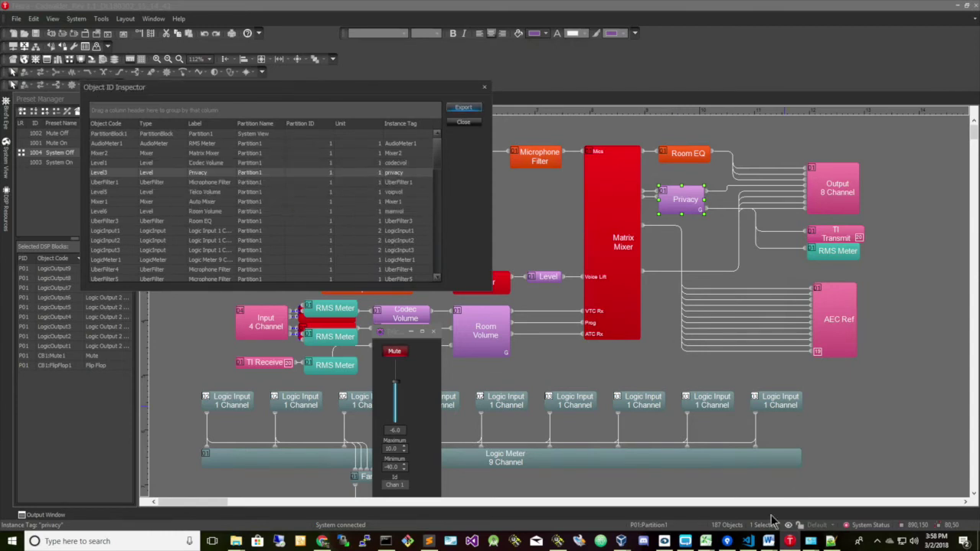
Step: Switch to Excel, close ObjectIDs.csv without saving its changes, and minimize the recovered BSS Export workbook
{"action": "right_click", "coordinate": [705, 541]}
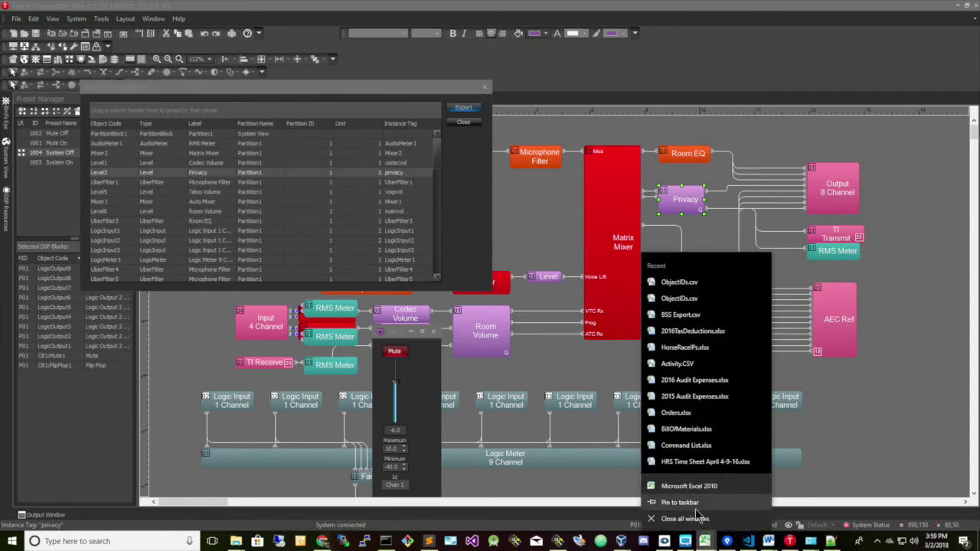
{"action": "left_click", "coordinate": [712, 541]}
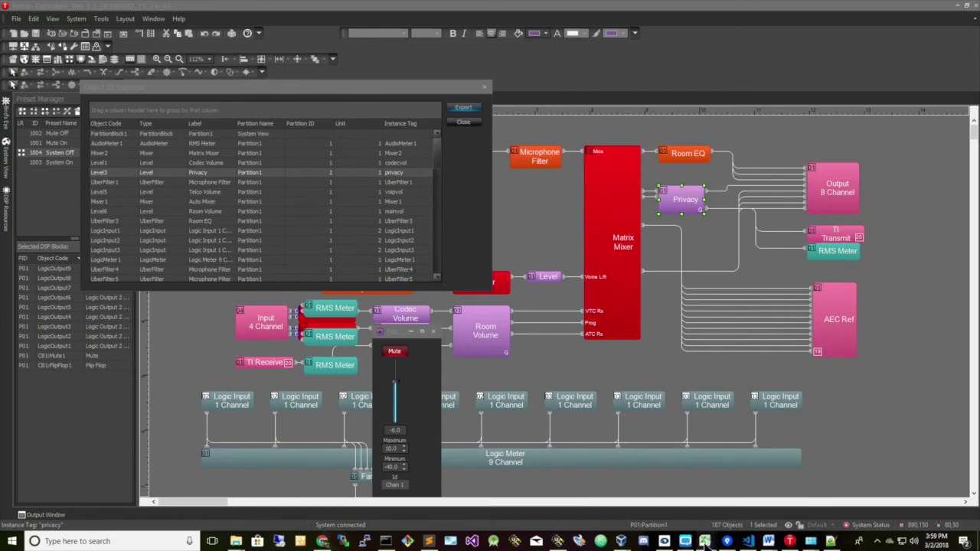
{"action": "mouse_move", "coordinate": [713, 542]}
{"action": "mouse_move", "coordinate": [862, 483]}
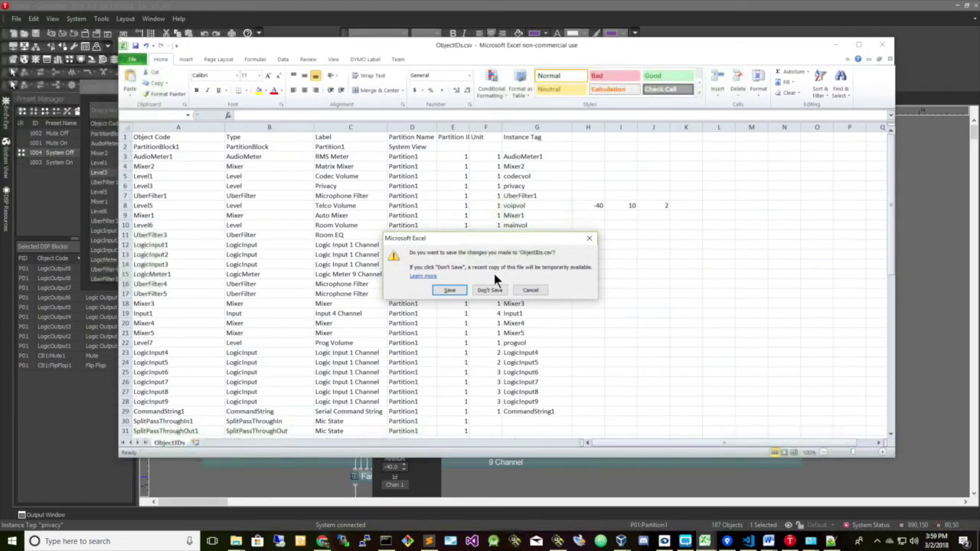
{"action": "left_click", "coordinate": [484, 294]}
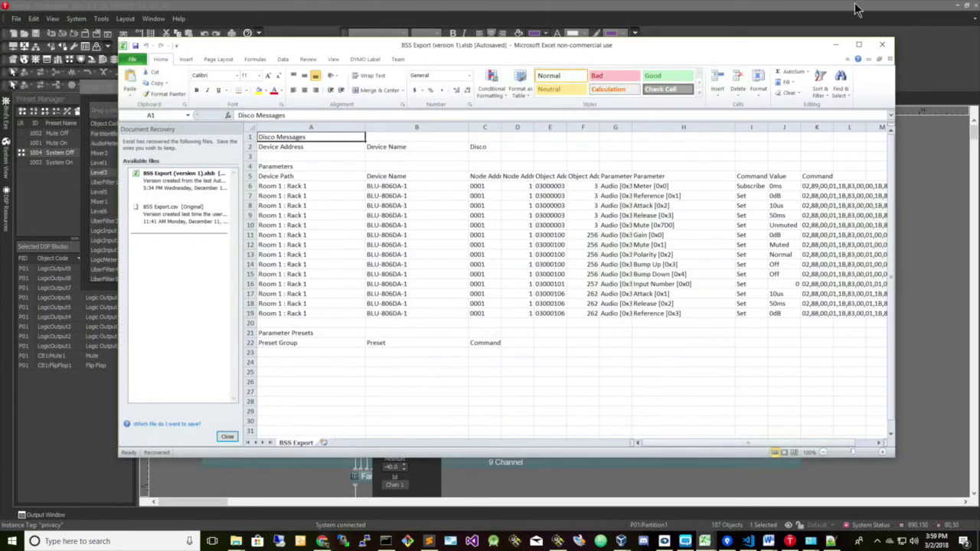
{"action": "left_click", "coordinate": [838, 43]}
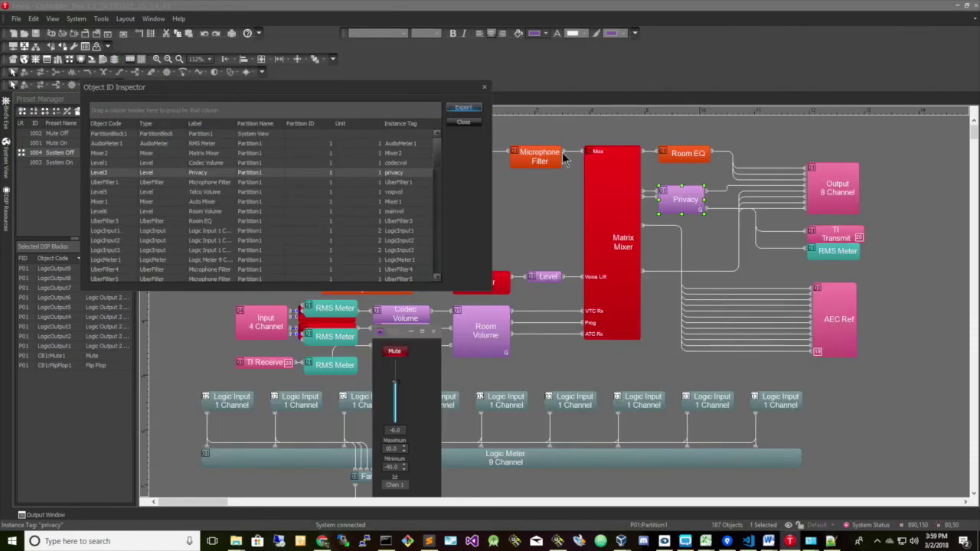
Step: Export the object IDs from Tesira to ObjectIDs.csv in the Atlona folder, overwriting the existing file
{"action": "left_click", "coordinate": [474, 111]}
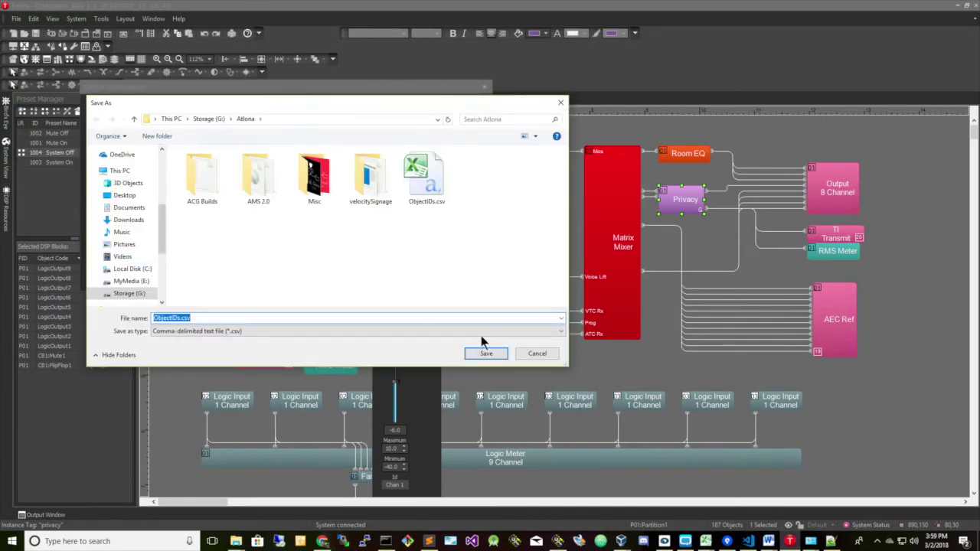
{"action": "left_click", "coordinate": [483, 356]}
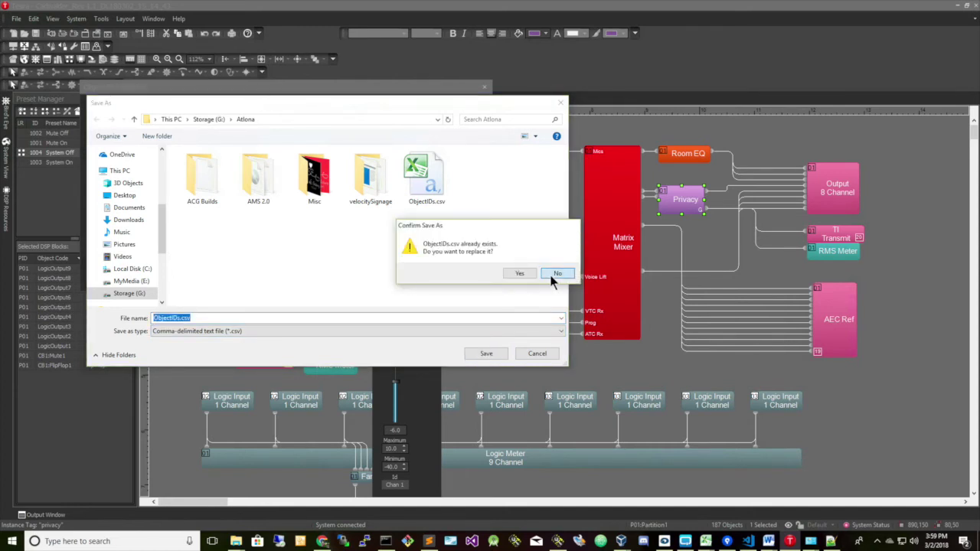
{"action": "left_click", "coordinate": [550, 275]}
{"action": "left_click", "coordinate": [505, 349]}
{"action": "left_click", "coordinate": [522, 272]}
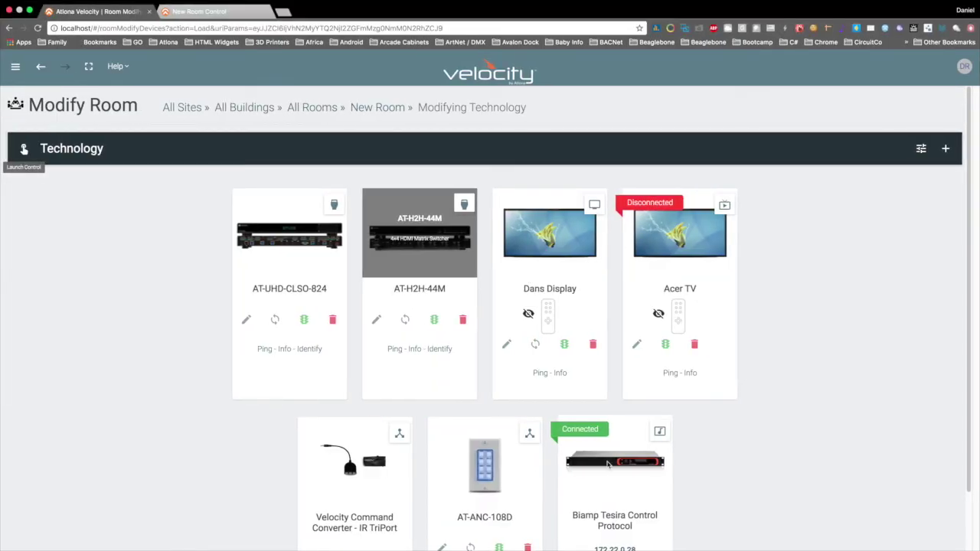
Step: Open the Biamp Tesira Control Protocol configuration in Velocity and import its audio controls from ObjectIDs.csv in the Atlona folder
{"action": "scroll", "coordinate": [759, 374], "scroll_direction": "down", "scroll_amount": 2}
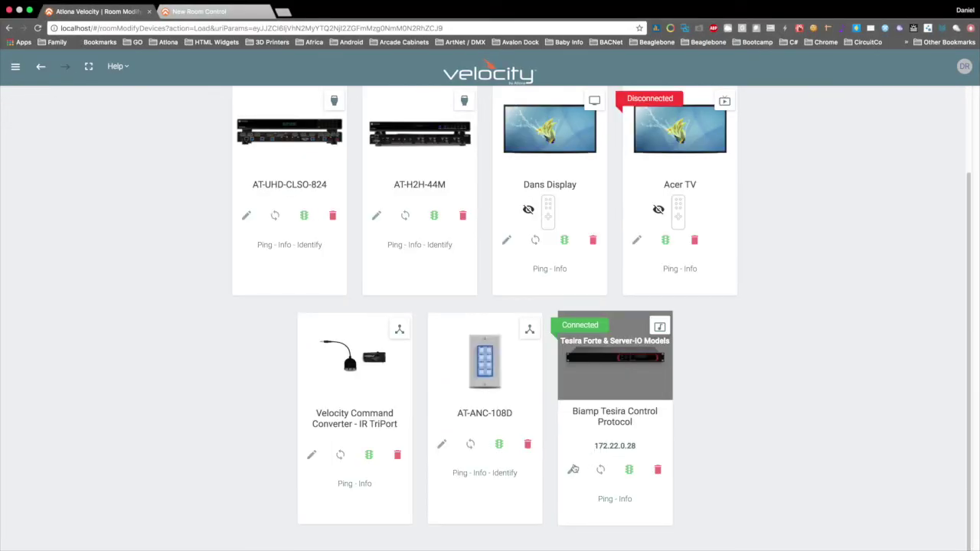
{"action": "left_click", "coordinate": [572, 469]}
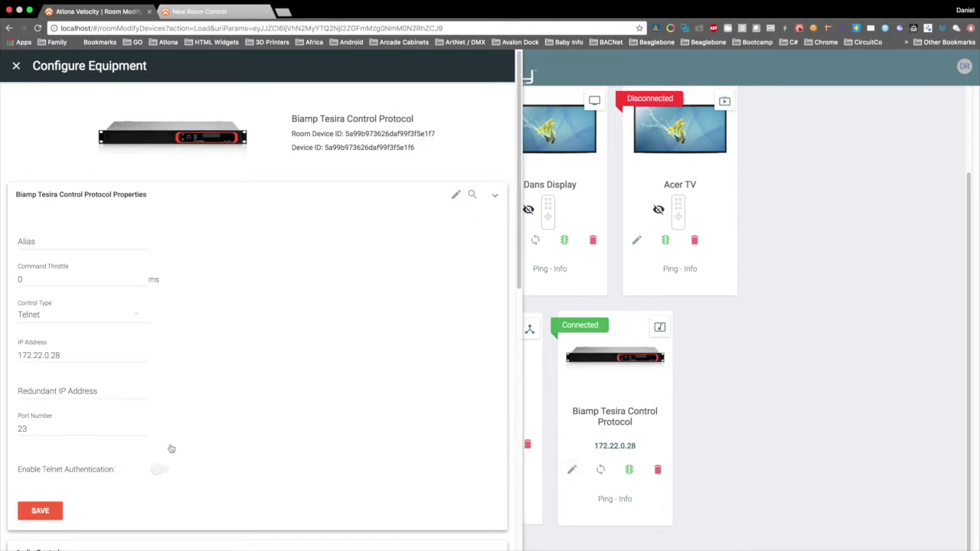
{"action": "scroll", "coordinate": [219, 389], "scroll_direction": "down", "scroll_amount": 2}
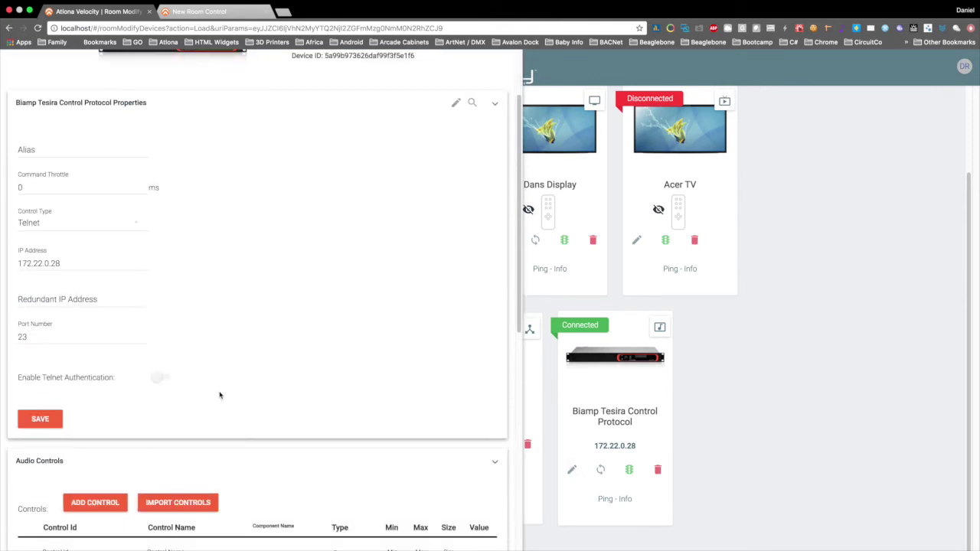
{"action": "scroll", "coordinate": [219, 395], "scroll_direction": "down", "scroll_amount": 2}
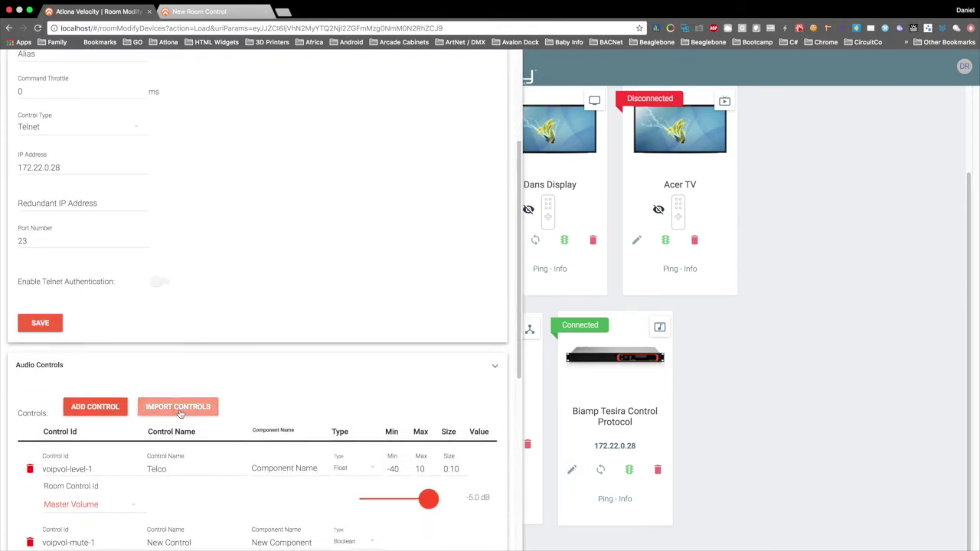
{"action": "left_click", "coordinate": [179, 409]}
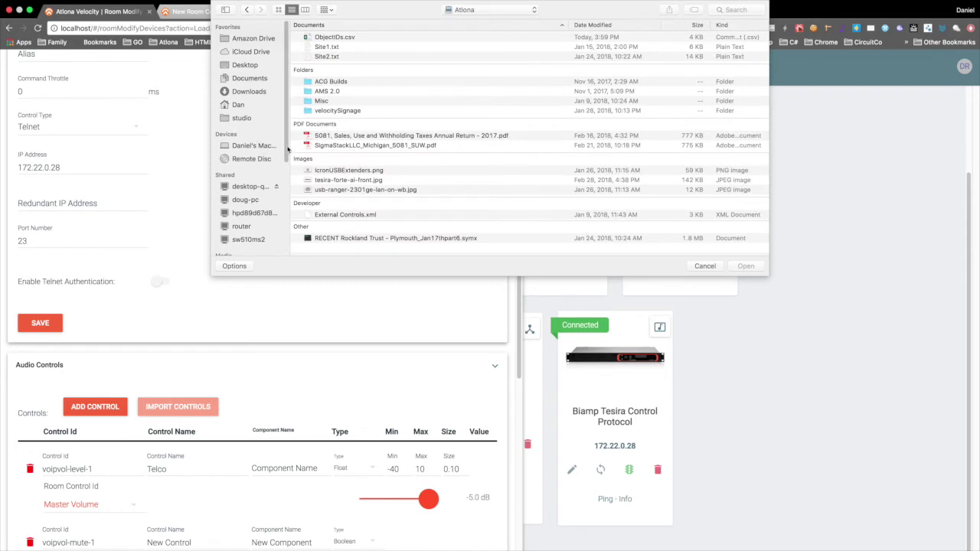
{"action": "left_click", "coordinate": [349, 39]}
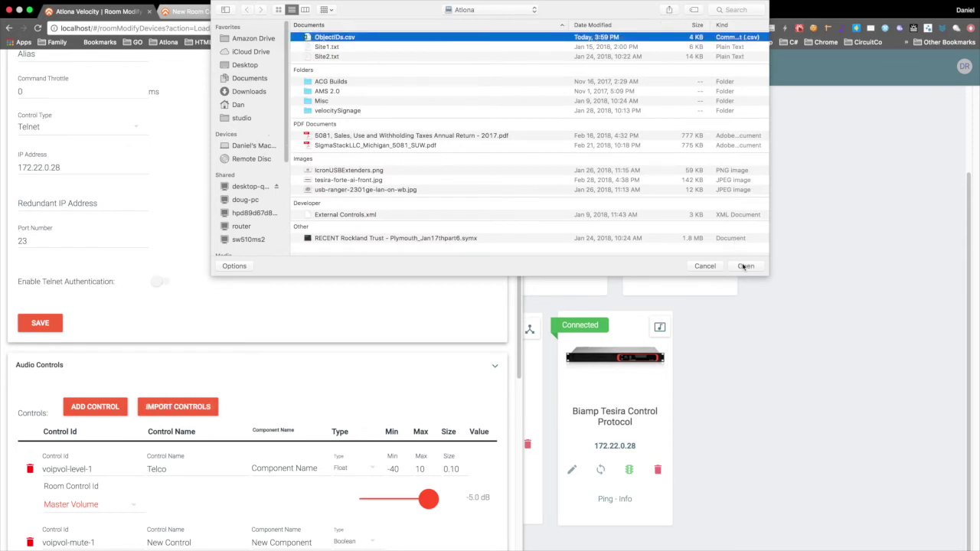
{"action": "left_click", "coordinate": [745, 266]}
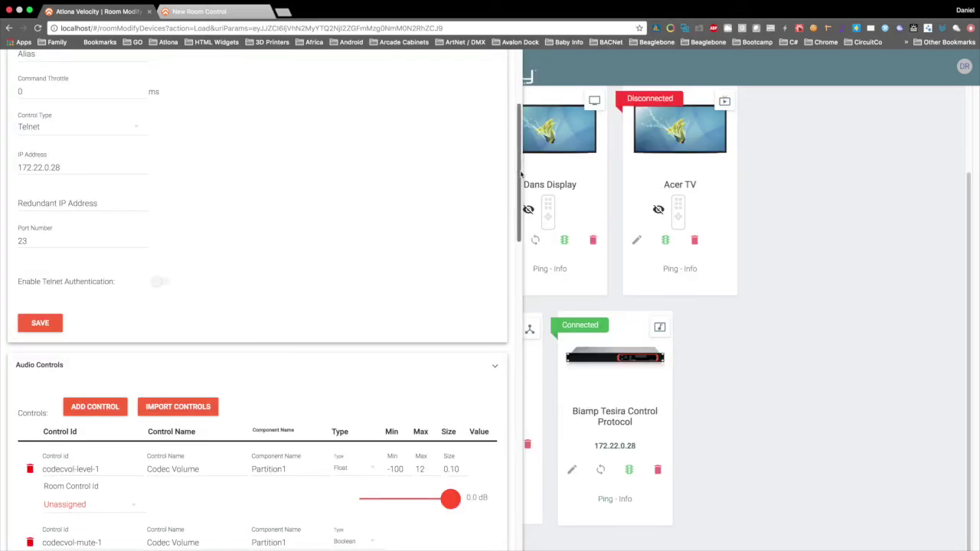
Step: Set the imported Telco Volume level control voipvol-level-1 to minimum -40 and maximum 10, and save the equipment
{"action": "left_click_drag", "start_coordinate": [520, 175], "coordinate": [514, 266]}
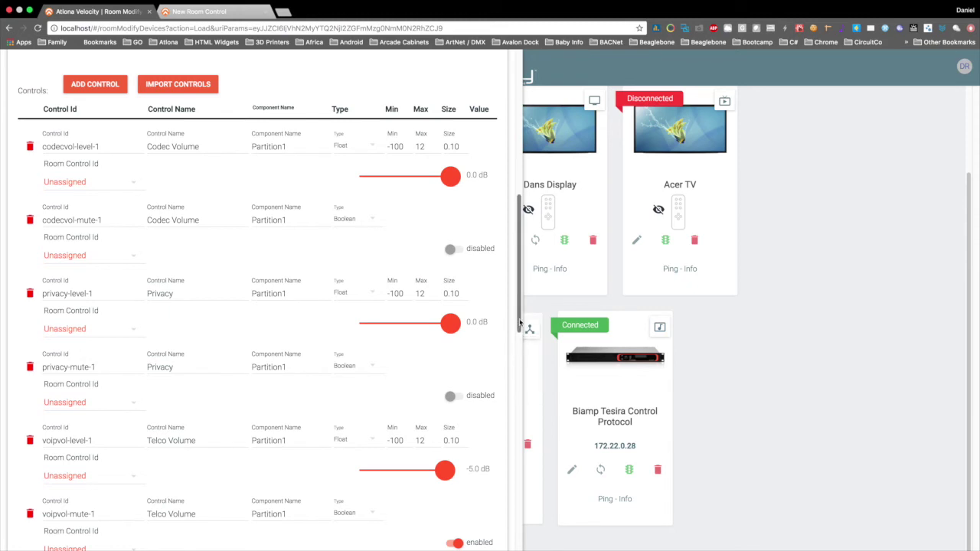
{"action": "scroll", "coordinate": [519, 354], "scroll_direction": "down", "scroll_amount": 3}
{"action": "scroll", "coordinate": [518, 354], "scroll_direction": "down", "scroll_amount": 3}
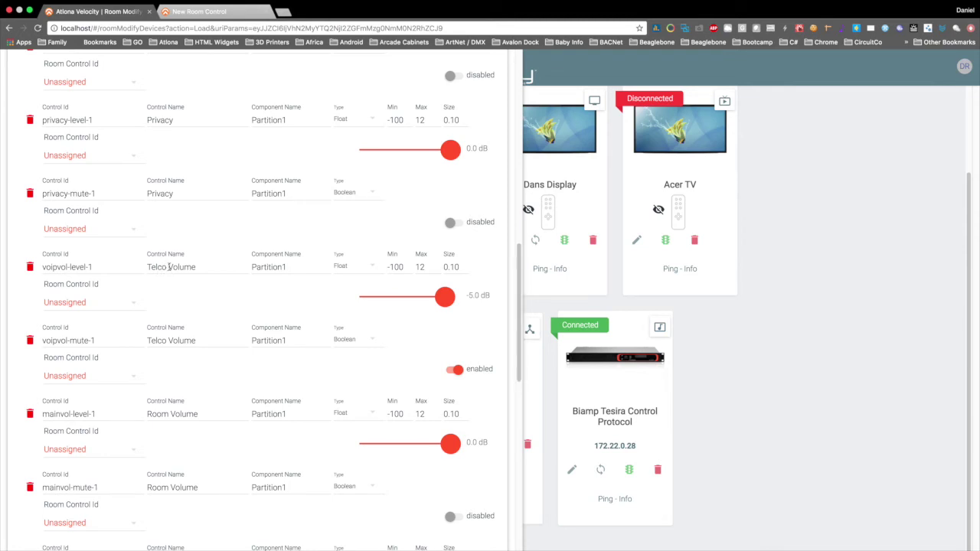
{"action": "double_click", "coordinate": [391, 267]}
{"action": "type", "text": "-40"}
{"action": "double_click", "coordinate": [419, 267]}
{"action": "type", "text": "1"}
{"action": "left_click", "coordinate": [447, 298]}
{"action": "scroll", "coordinate": [179, 394], "scroll_direction": "down", "scroll_amount": 10}
{"action": "left_click", "coordinate": [56, 260]}
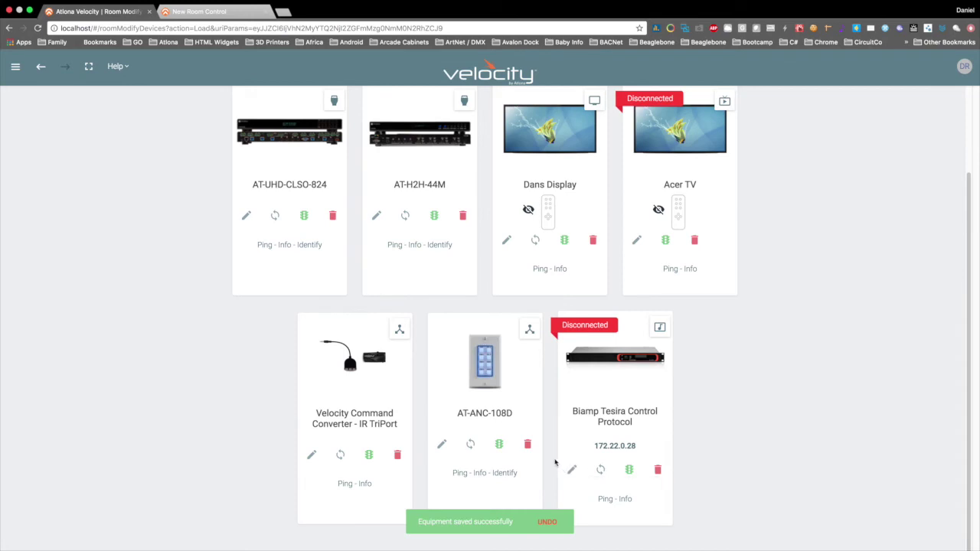
Step: Reopen the Biamp Tesira configuration and lower the Telco Volume level of voipvol-level-1 to about -22 dB
{"action": "left_click", "coordinate": [572, 470]}
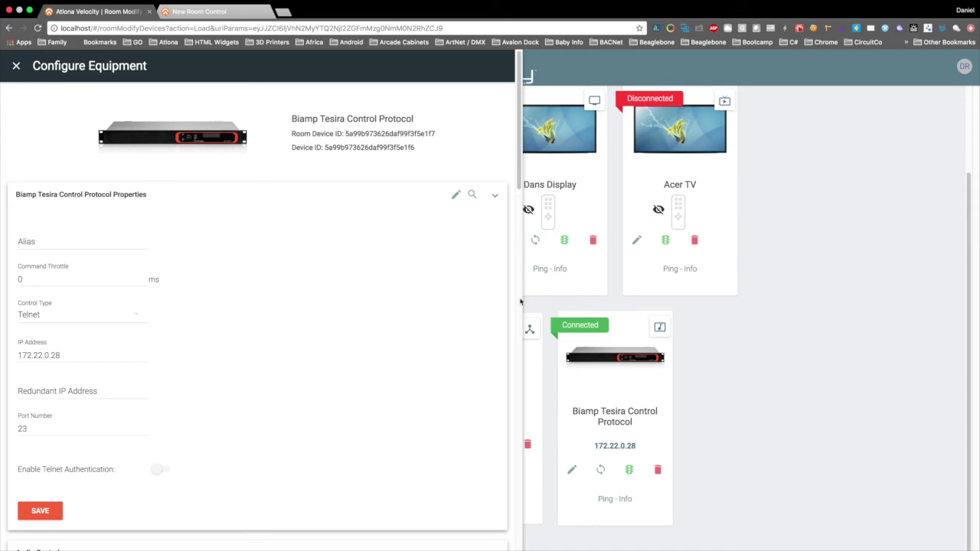
{"action": "scroll", "coordinate": [521, 364], "scroll_direction": "down", "scroll_amount": 1}
{"action": "scroll", "coordinate": [518, 373], "scroll_direction": "down", "scroll_amount": 15}
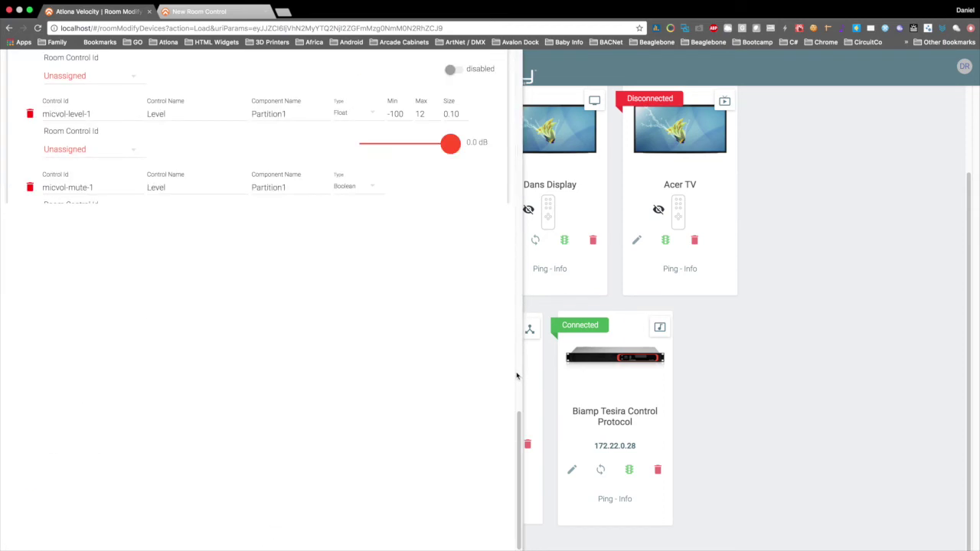
{"action": "left_click_drag", "start_coordinate": [518, 414], "coordinate": [520, 269]}
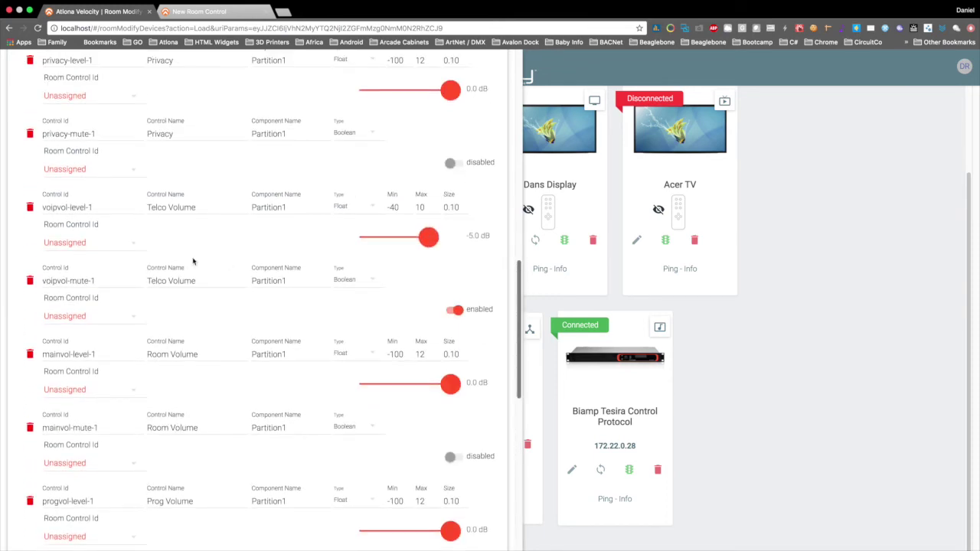
{"action": "left_click", "coordinate": [427, 240]}
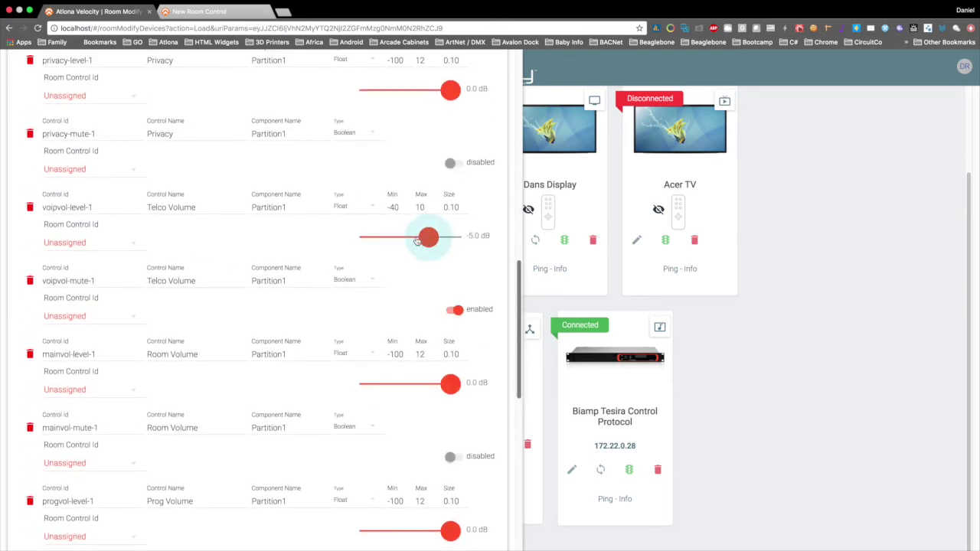
{"action": "left_click_drag", "start_coordinate": [427, 240], "coordinate": [396, 239]}
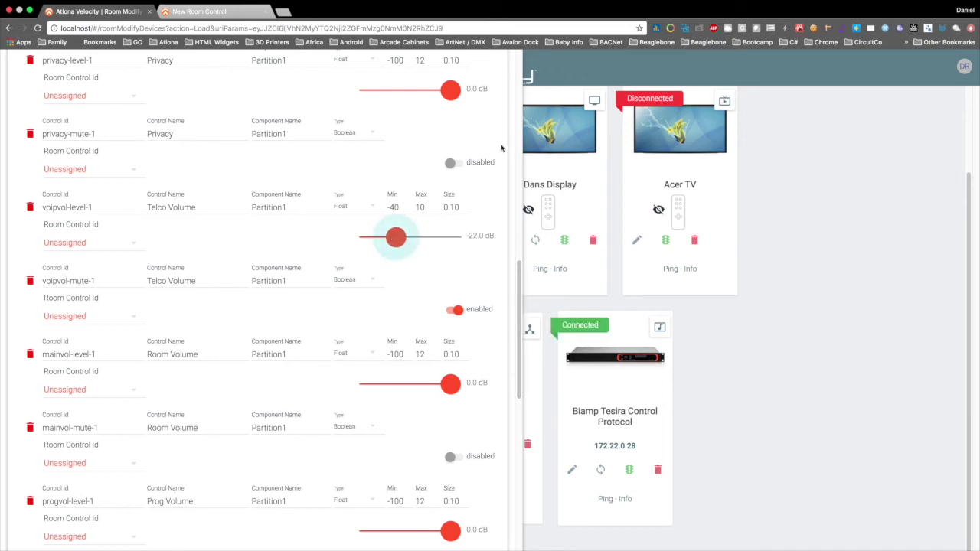
{"action": "mouse_move", "coordinate": [521, 301]}
{"action": "left_mouse_down"}
{"action": "mouse_move", "coordinate": [513, 156]}
{"action": "mouse_move", "coordinate": [509, 295]}
{"action": "left_mouse_up"}
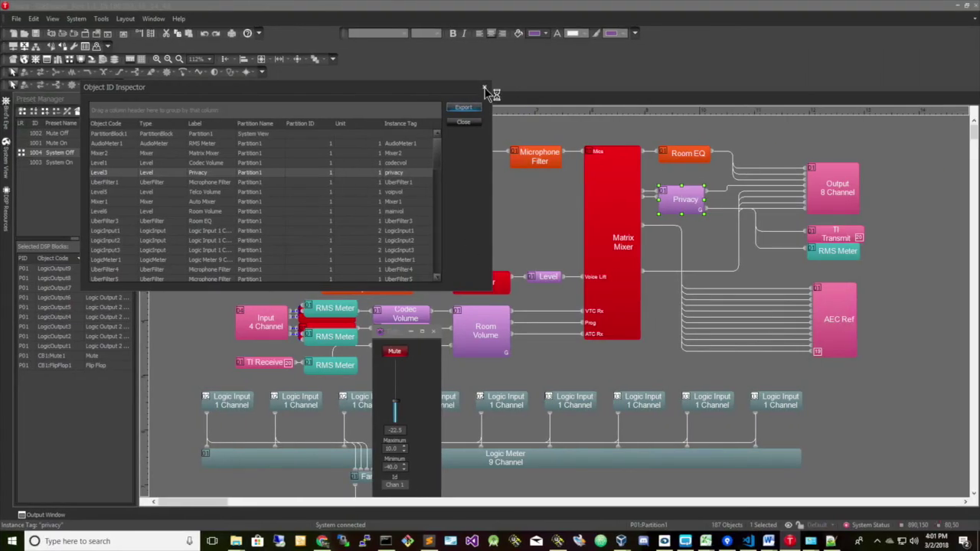
Step: Switch to Tesira, close the Object ID Inspector, and open ObjectIDs.csv from the Atlona folder on drive G: in Excel
{"action": "left_click", "coordinate": [484, 89]}
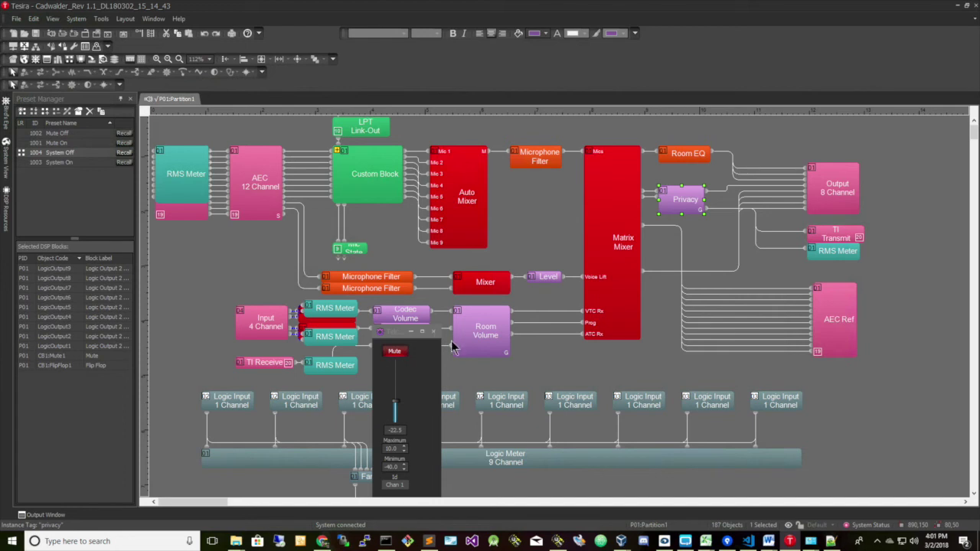
{"action": "mouse_move", "coordinate": [705, 541]}
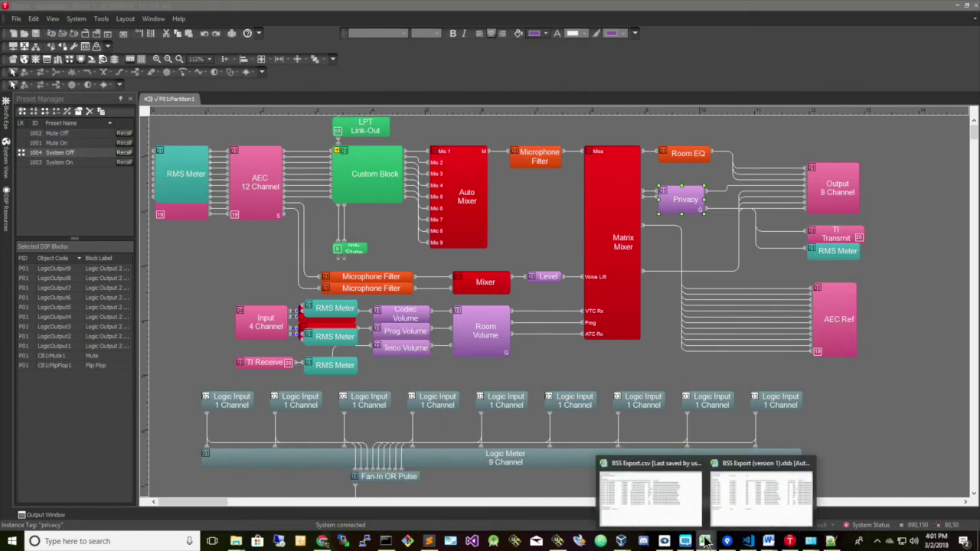
{"action": "left_click", "coordinate": [156, 426]}
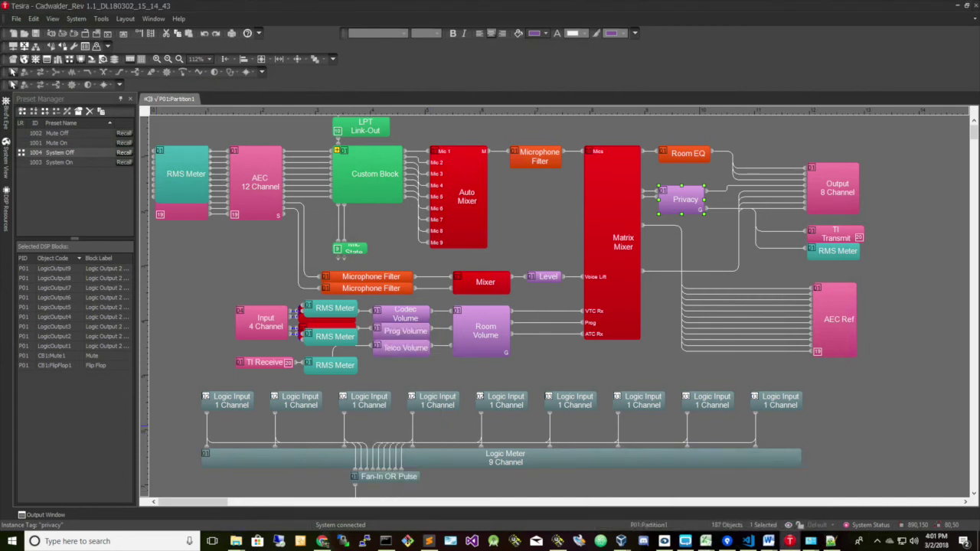
{"action": "left_click", "coordinate": [236, 543]}
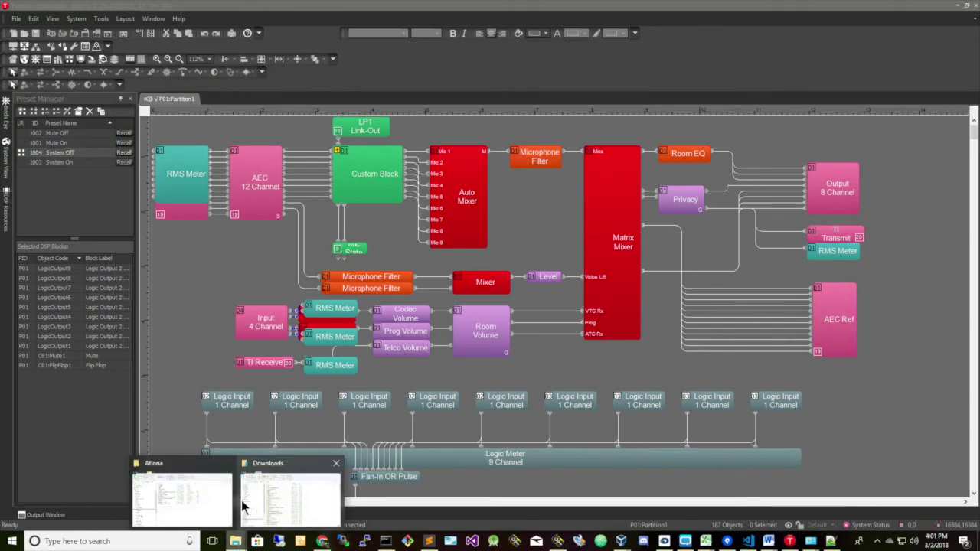
{"action": "mouse_move", "coordinate": [284, 494]}
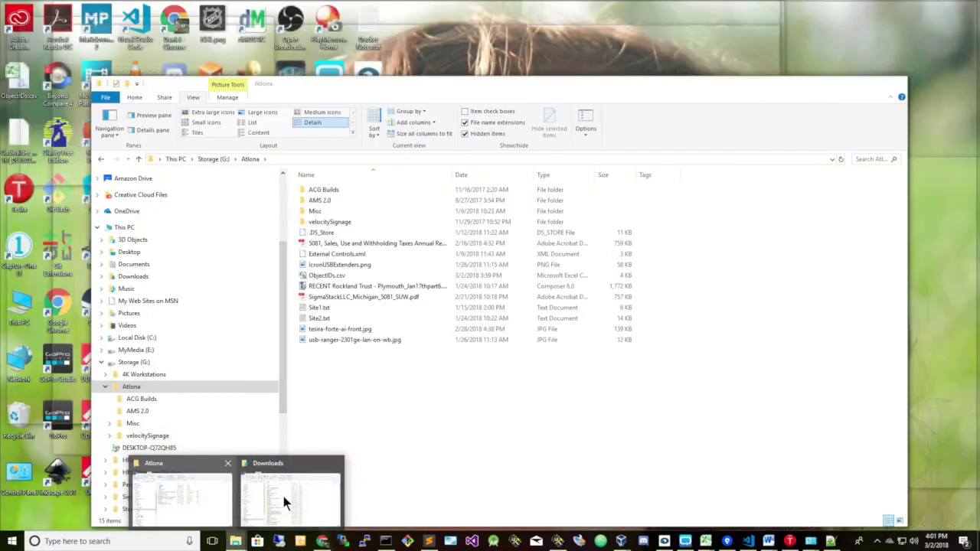
{"action": "left_click", "coordinate": [289, 495]}
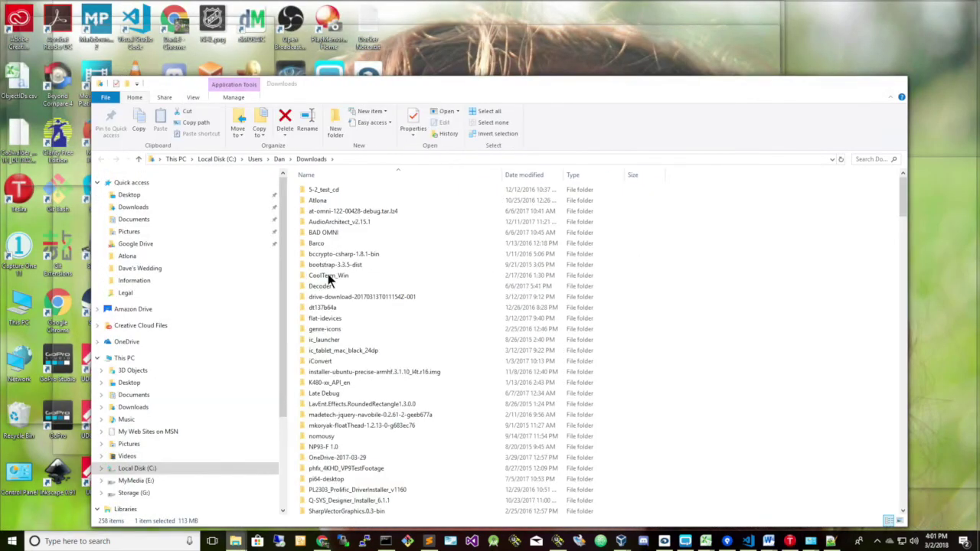
{"action": "left_click", "coordinate": [131, 493]}
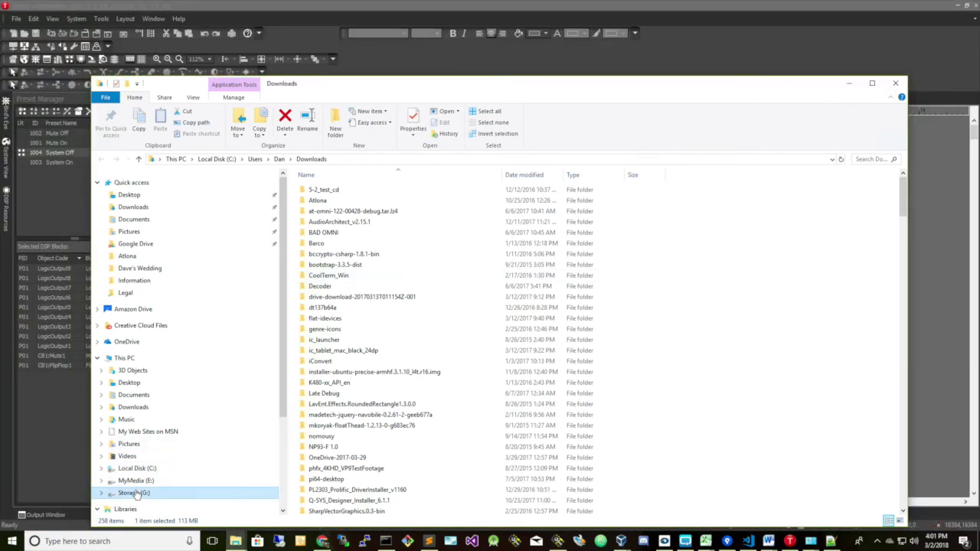
{"action": "double_click", "coordinate": [320, 200]}
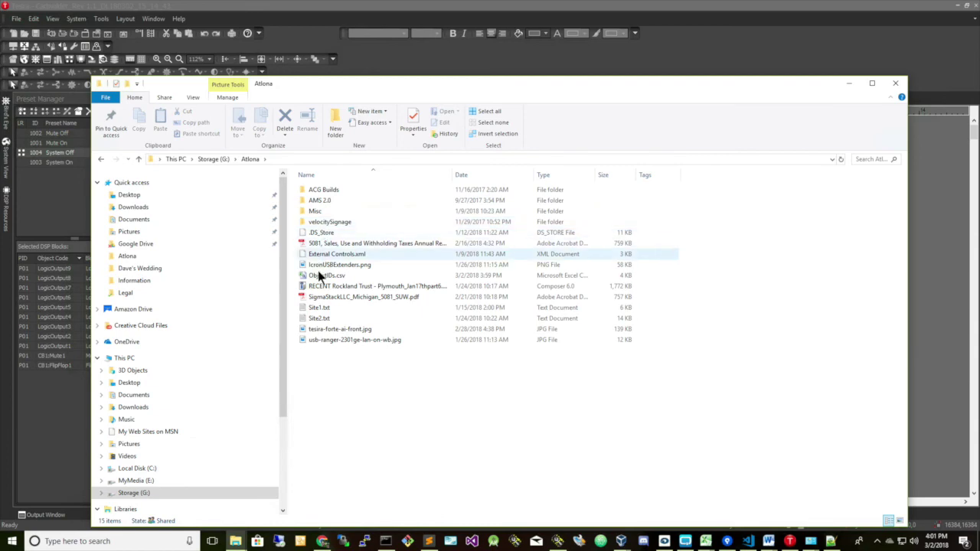
{"action": "double_click", "coordinate": [317, 274]}
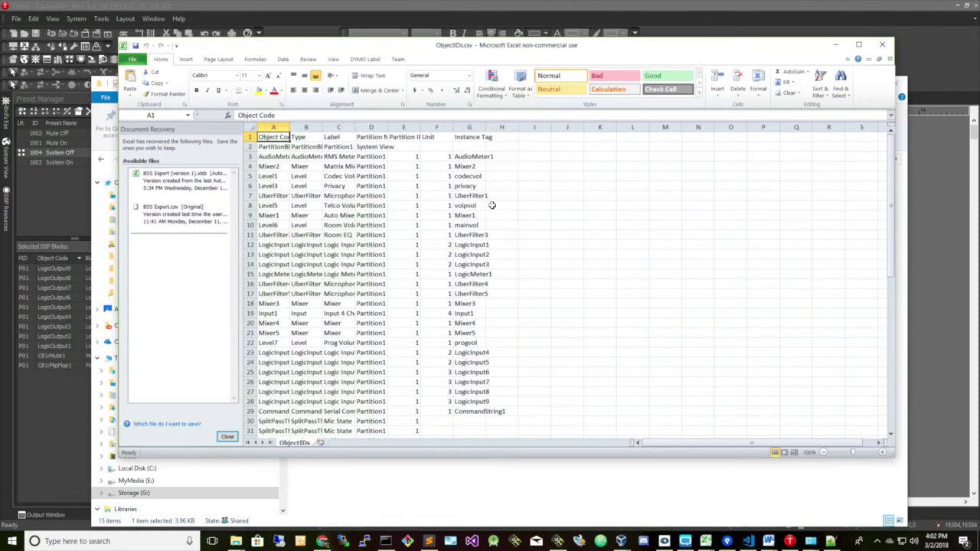
Step: Add the column headers Min, Max and Channels in cells H1, I1 and J1, after Instance Tag
{"action": "left_click", "coordinate": [504, 206]}
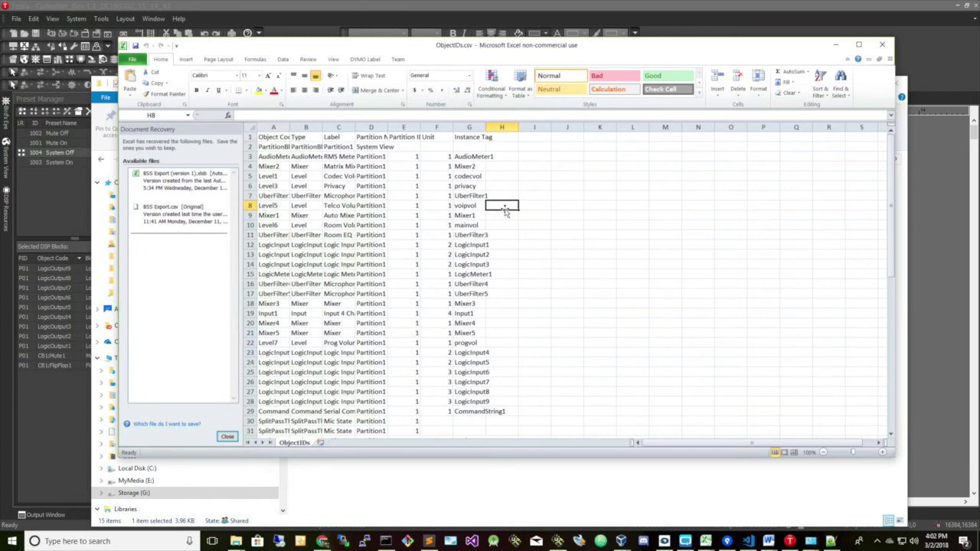
{"action": "key", "text": "Up"}
{"action": "key", "text": "Up"}
{"action": "key", "text": "Up"}
{"action": "key", "text": "Up"}
{"action": "key", "text": "Up"}
{"action": "key", "text": "Up"}
{"action": "key", "text": "Up"}
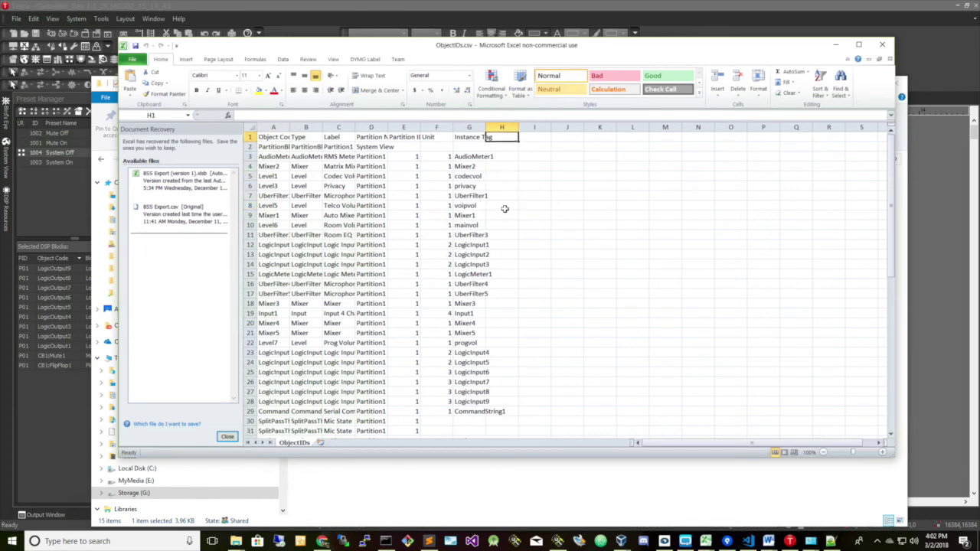
{"action": "type", "text": "Min"}
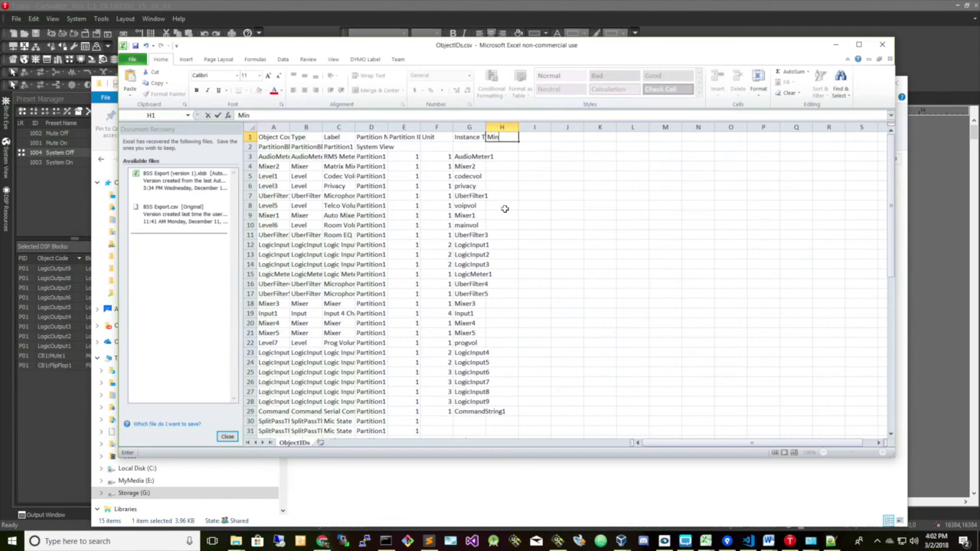
{"action": "key", "text": "Tab"}
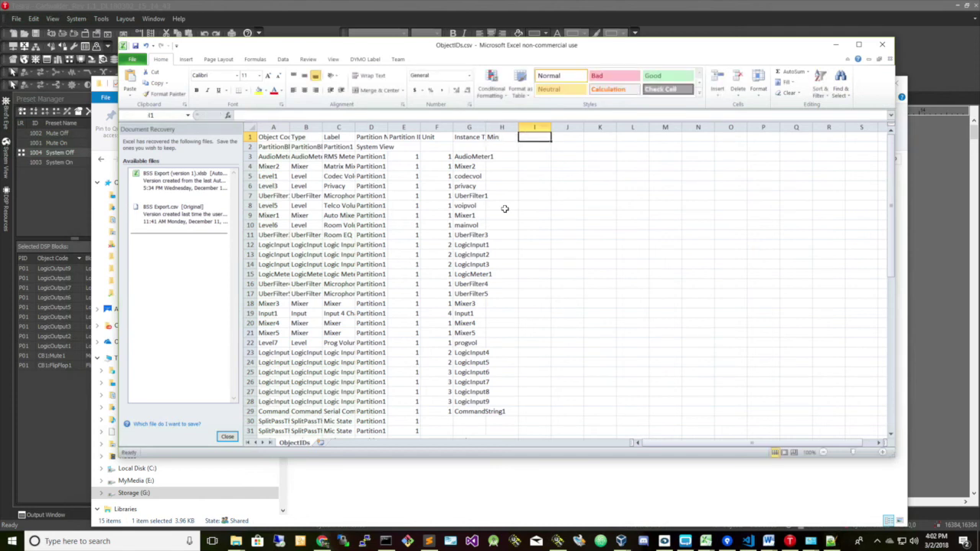
{"action": "type", "text": "Max"}
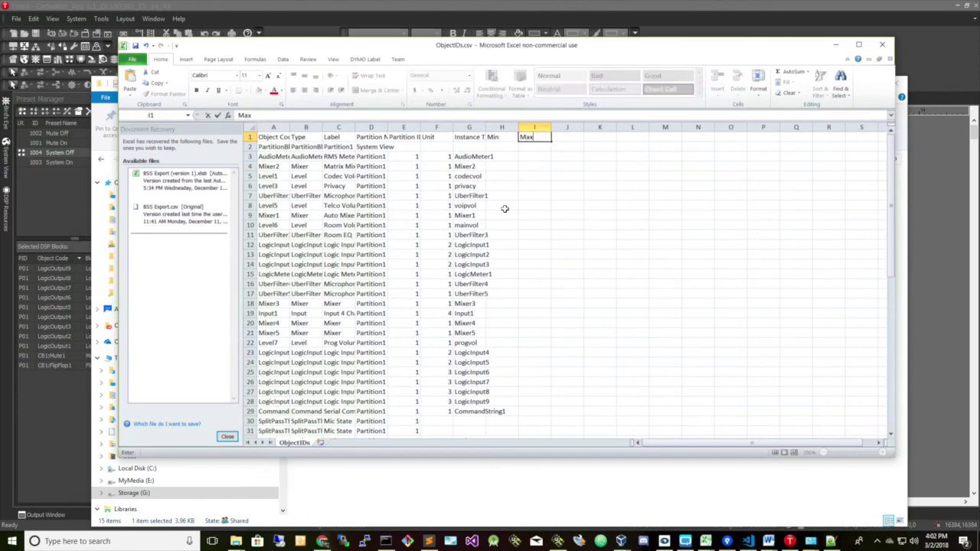
{"action": "key", "text": "Tab"}
{"action": "type", "text": "Can"}
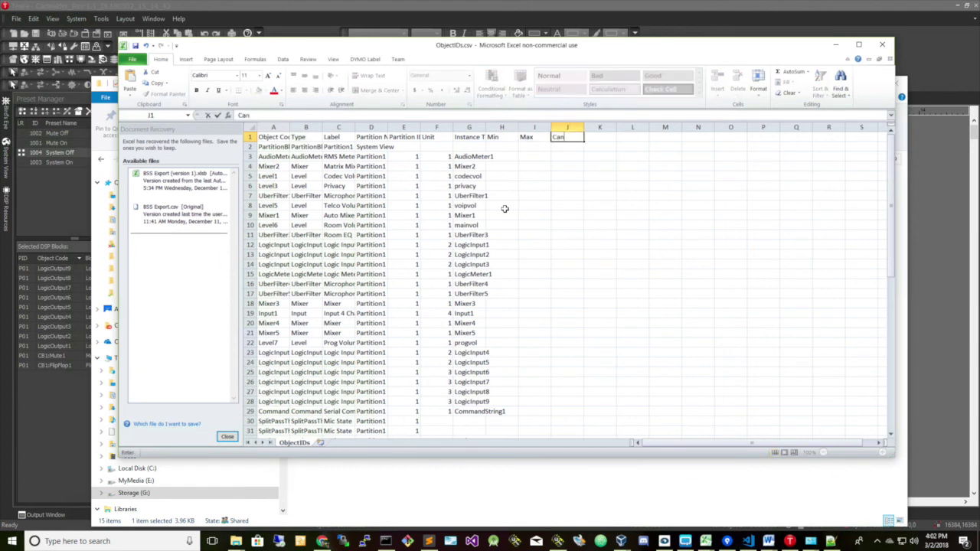
{"action": "key", "text": "BackSpace"}
{"action": "key", "text": "BackSpace"}
{"action": "type", "text": "hannels"}
Step: Give the voipvol row a Min of -40, a Max of 10 and 2 Channels
{"action": "left_click", "coordinate": [504, 205]}
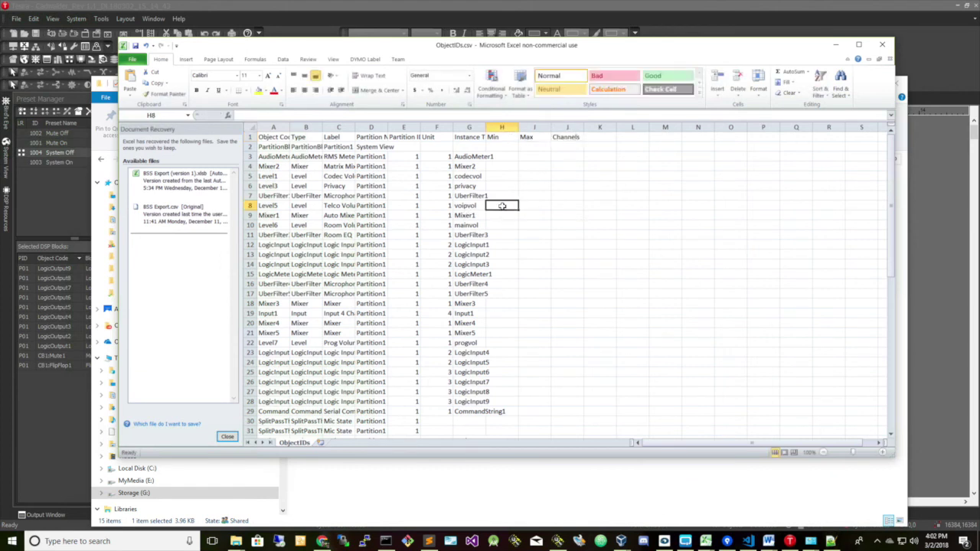
{"action": "type", "text": "-40"}
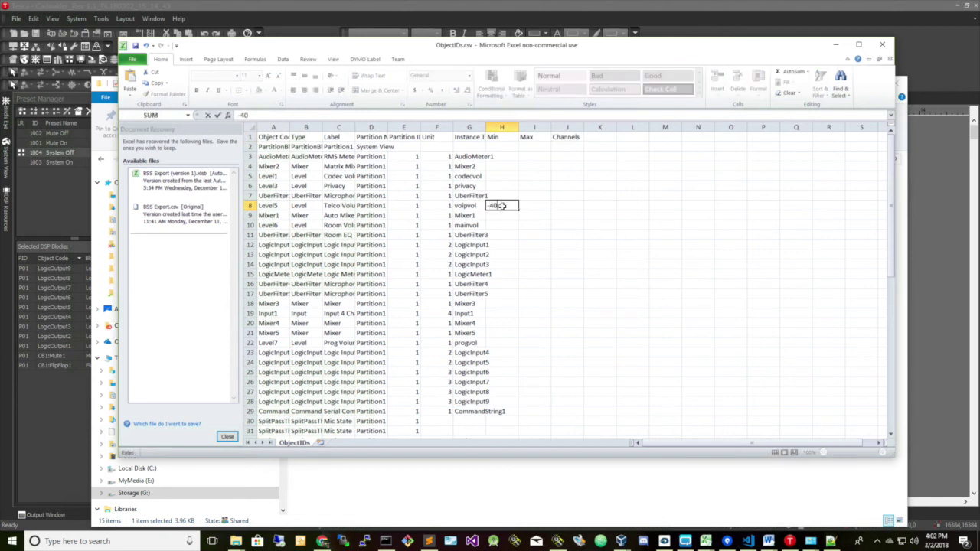
{"action": "key", "text": "Tab"}
{"action": "type", "text": "10"}
{"action": "key", "text": "Tab"}
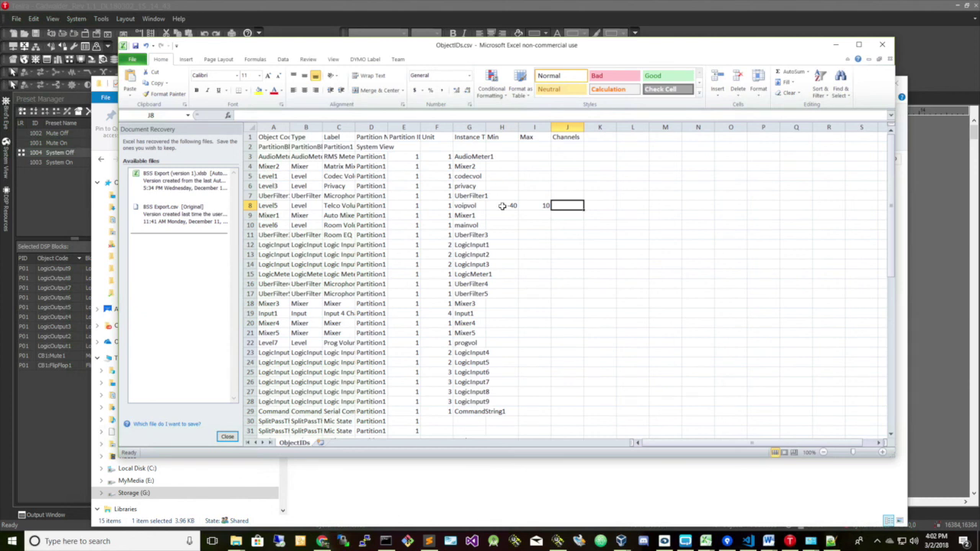
{"action": "type", "text": "2"}
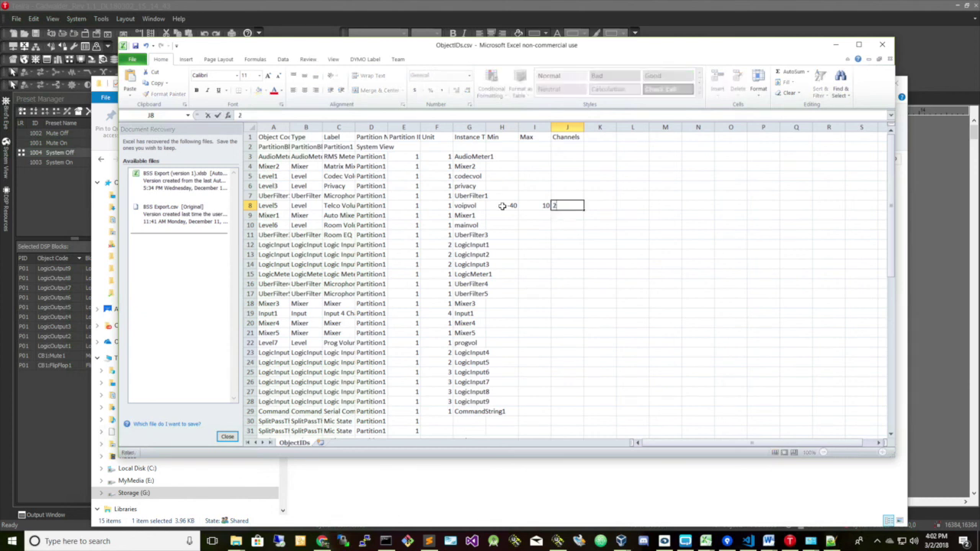
{"action": "left_click", "coordinate": [542, 216]}
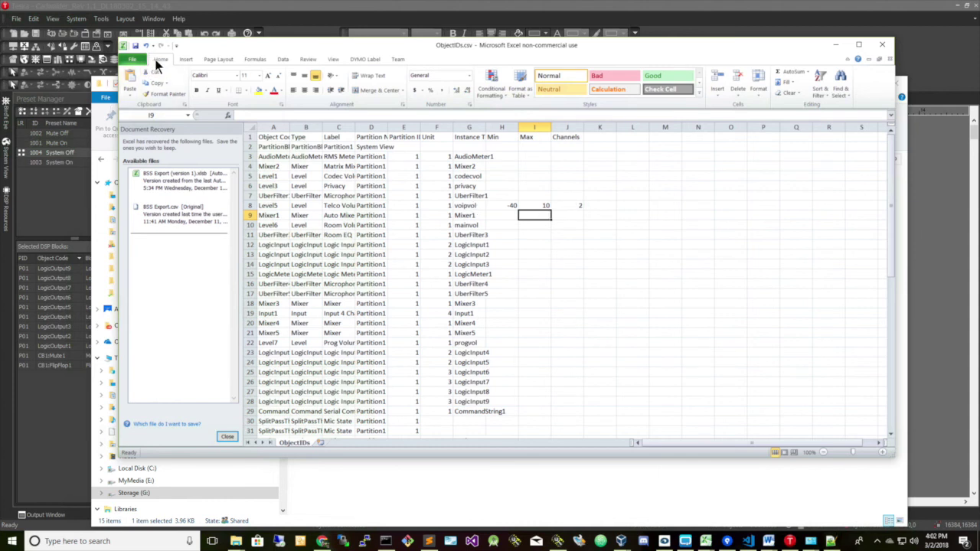
Step: Save ObjectIDs.csv, keeping the comma-delimited format, and switch to the Biamp Tesira configuration in Velocity
{"action": "left_click", "coordinate": [138, 59]}
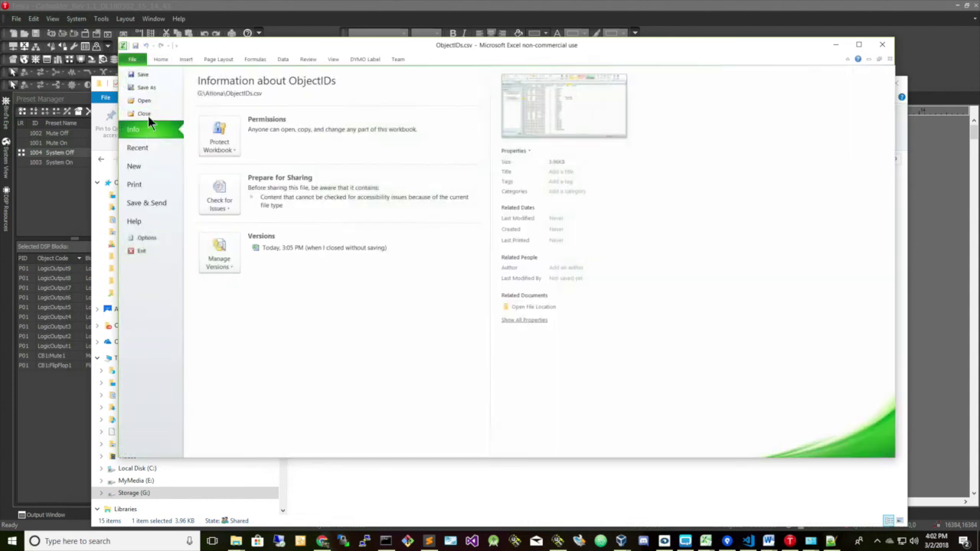
{"action": "left_click", "coordinate": [147, 76]}
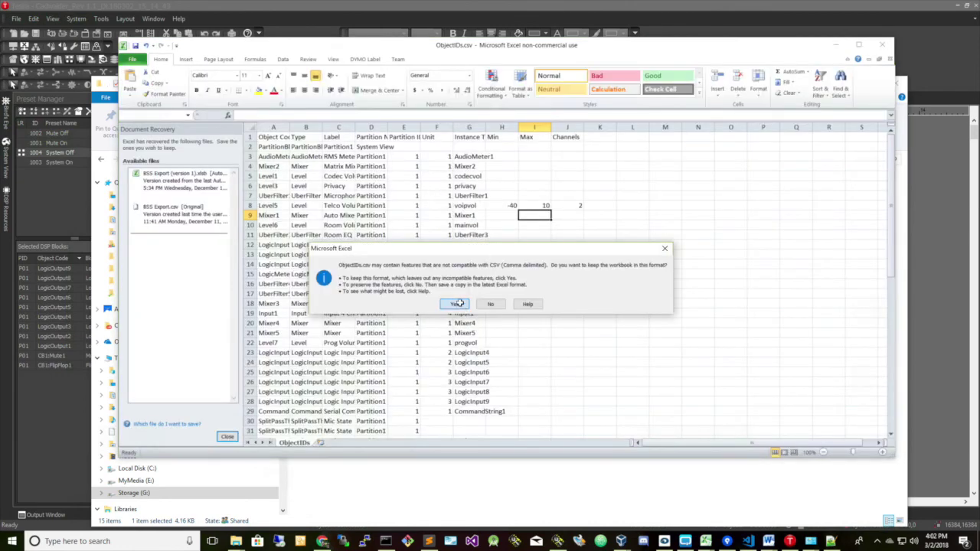
{"action": "left_click", "coordinate": [455, 304]}
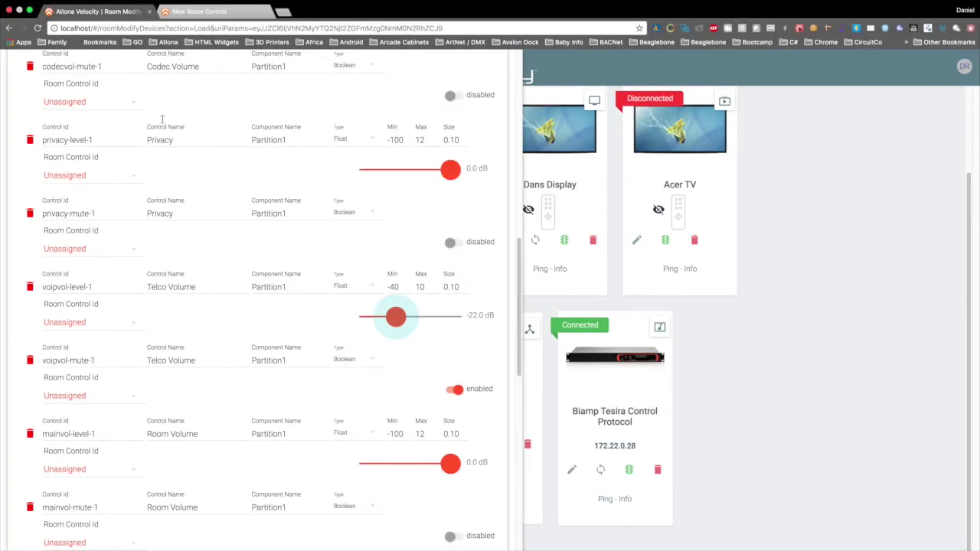
{"action": "scroll", "coordinate": [201, 128], "scroll_direction": "up", "scroll_amount": 5}
{"action": "scroll", "coordinate": [230, 142], "scroll_direction": "up", "scroll_amount": 3}
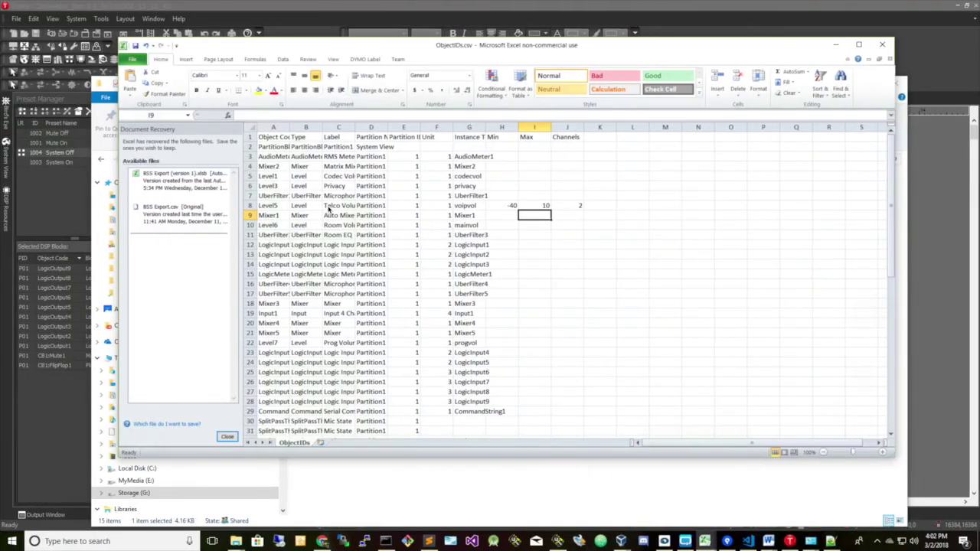
Step: Back in Excel, delete rows 2 to 7, between the header row and the voipvol row
{"action": "left_click", "coordinate": [250, 147]}
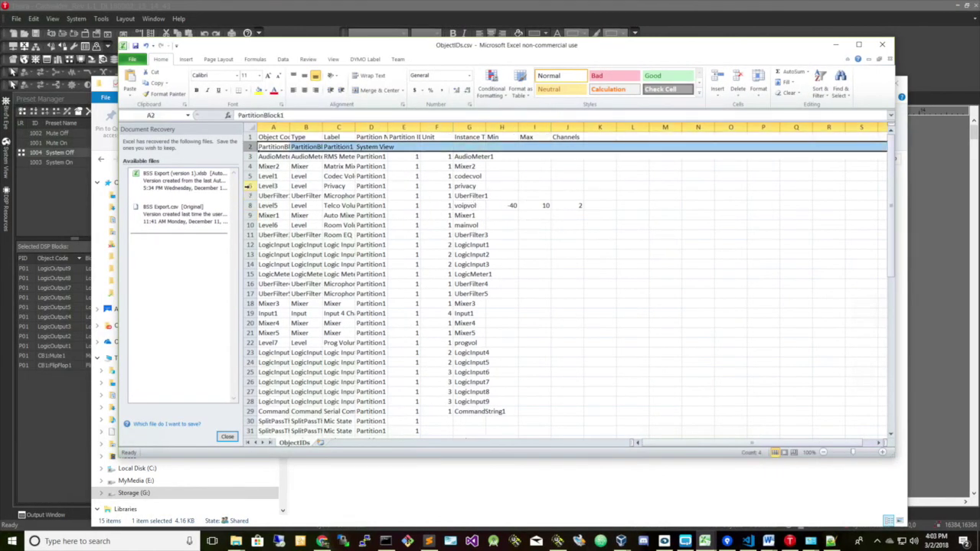
{"action": "left_click_drag", "start_coordinate": [249, 156], "coordinate": [249, 197]}
{"action": "right_click", "coordinate": [249, 197]}
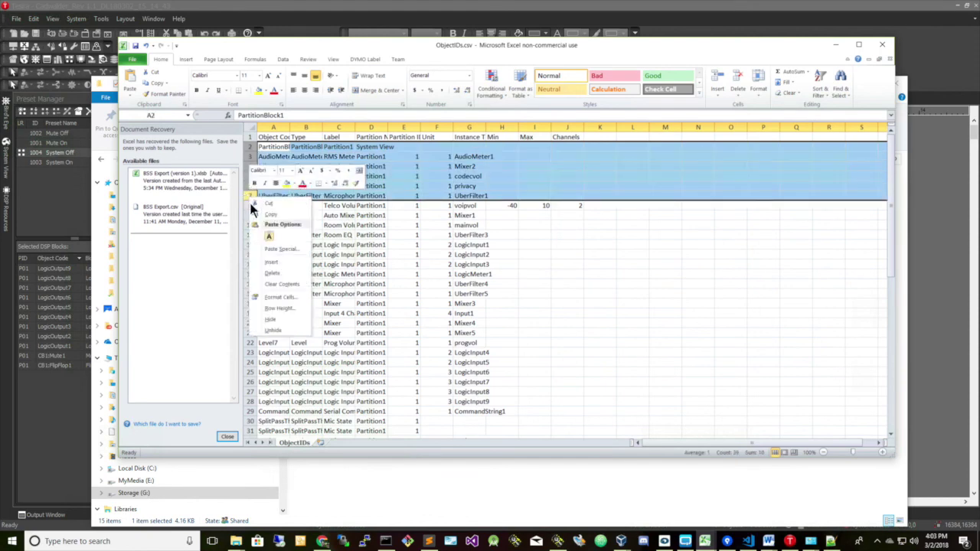
{"action": "left_click", "coordinate": [272, 273]}
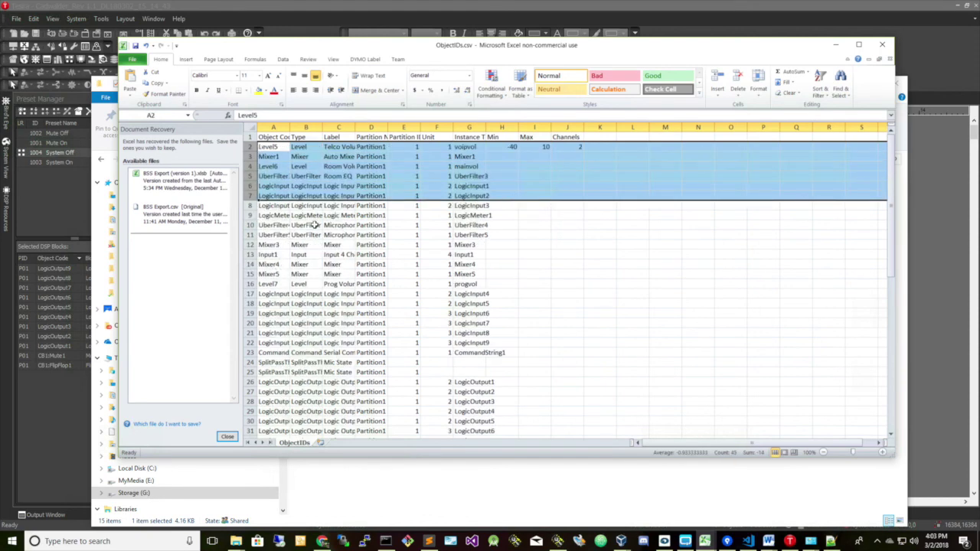
Step: Delete rows 3 to 77 so that only the header and the voipvol row are left
{"action": "left_click", "coordinate": [270, 157]}
{"action": "left_click", "coordinate": [249, 156]}
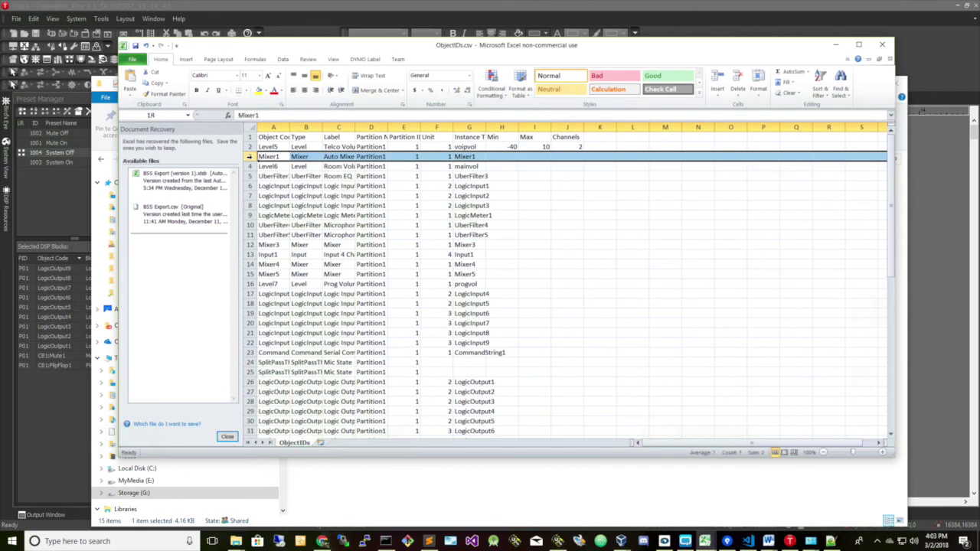
{"action": "scroll", "coordinate": [263, 303], "scroll_direction": "down", "scroll_amount": 20}
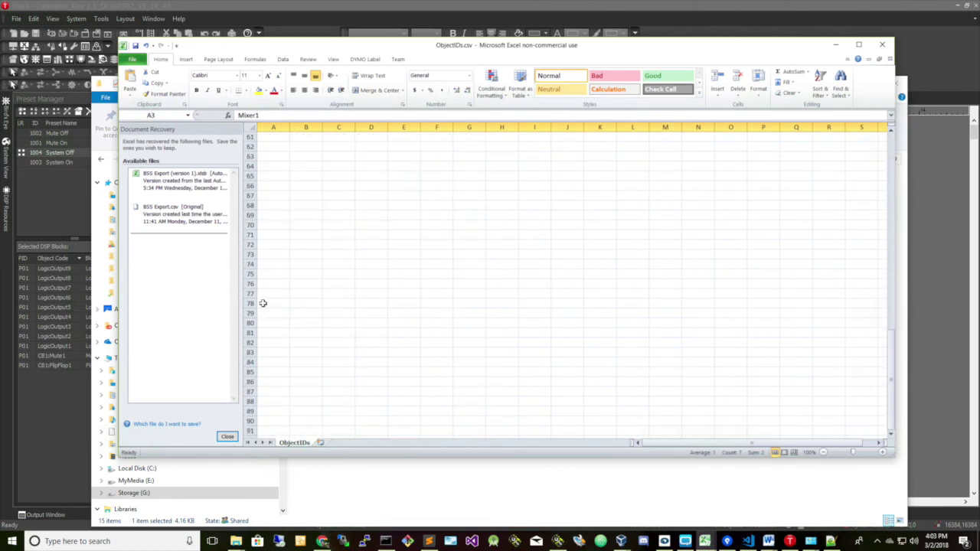
{"action": "scroll", "coordinate": [258, 256], "scroll_direction": "down", "scroll_amount": 3}
{"action": "left_click", "coordinate": [249, 196], "text": "shift"}
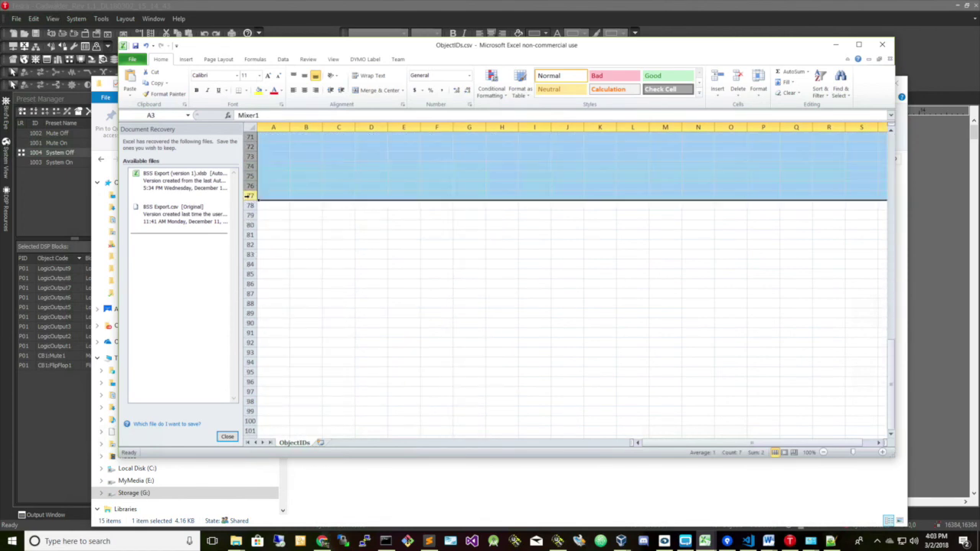
{"action": "right_click", "coordinate": [250, 196]}
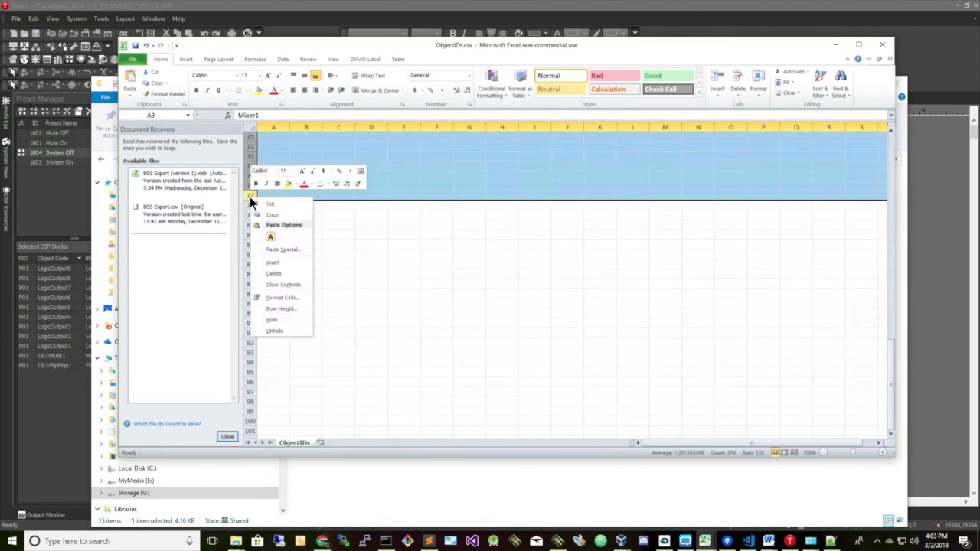
{"action": "left_click", "coordinate": [273, 273]}
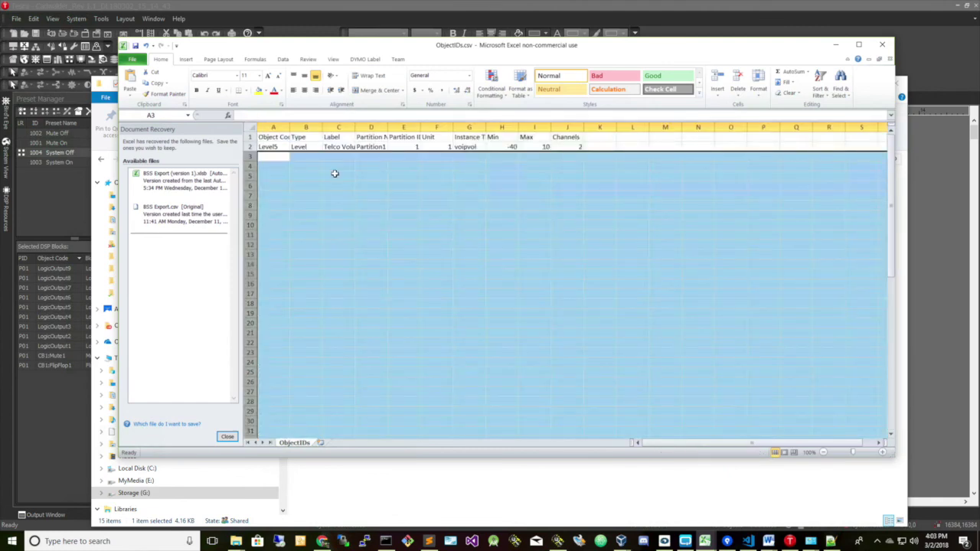
{"action": "left_click", "coordinate": [334, 174]}
Step: Check the voipvol row's instance tag and channel count, and save ObjectIDs.csv again in CSV format
{"action": "left_click", "coordinate": [461, 148]}
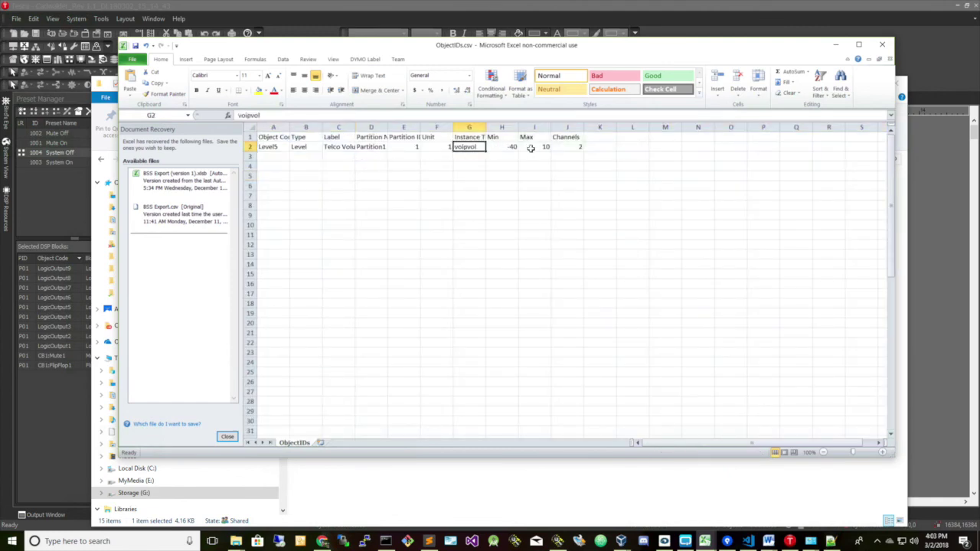
{"action": "left_click", "coordinate": [565, 148]}
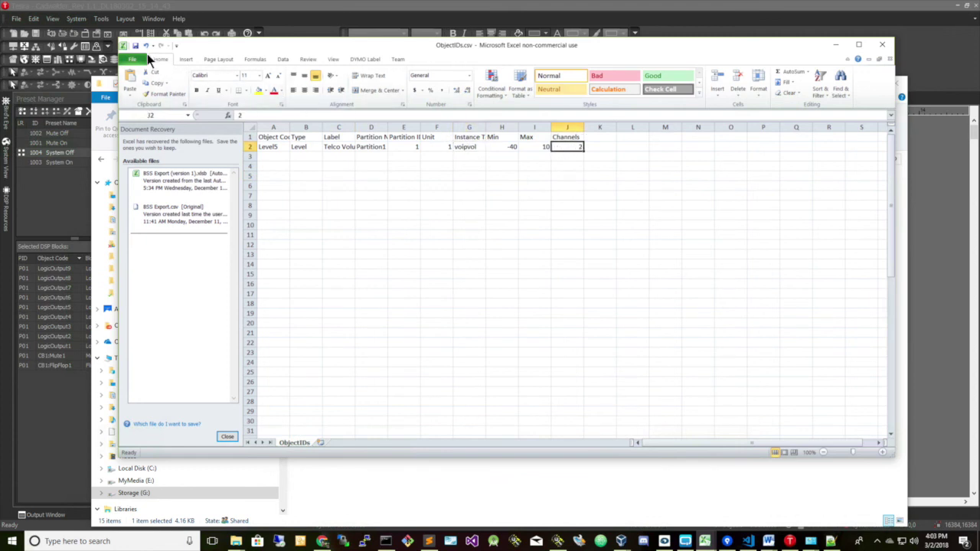
{"action": "left_click", "coordinate": [135, 46]}
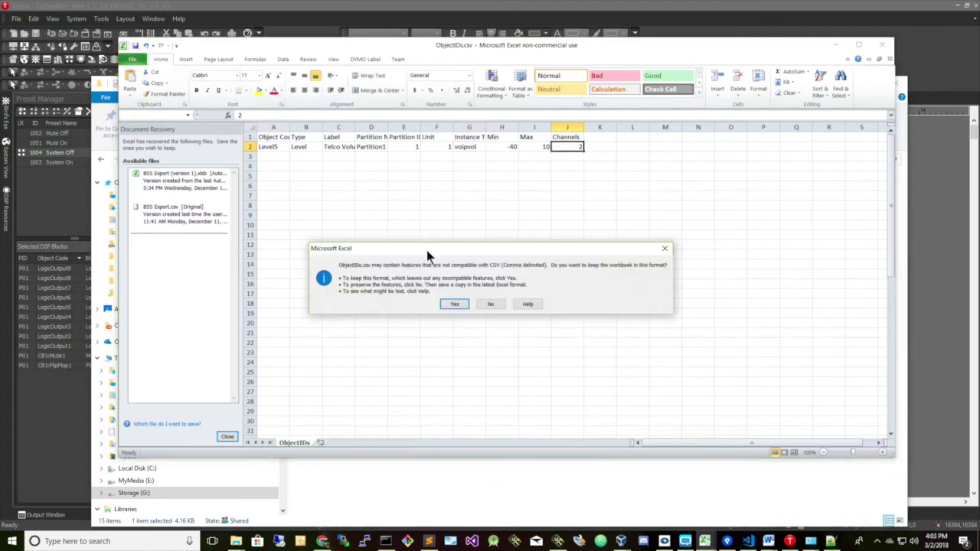
{"action": "left_click", "coordinate": [454, 303]}
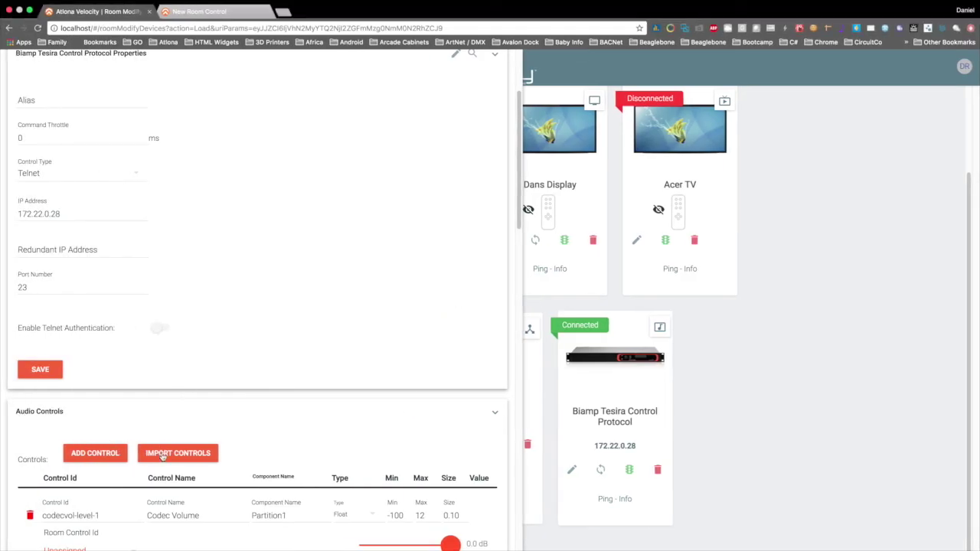
Step: Switch to Velocity and import the audio controls of the Biamp Tesira from ObjectIDs.csv in the Atlona folder
{"action": "left_click", "coordinate": [162, 455]}
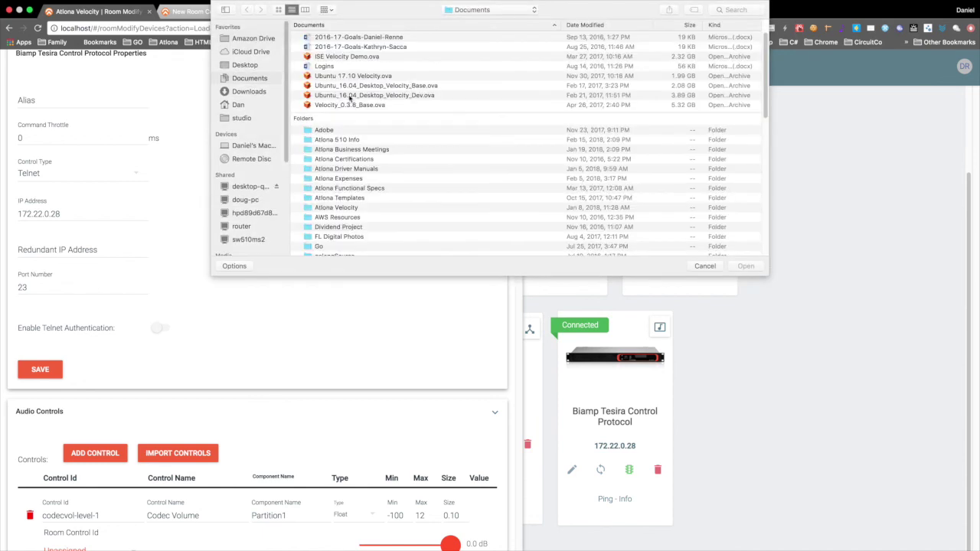
{"action": "double_click", "coordinate": [349, 97]}
{"action": "left_click", "coordinate": [337, 38]}
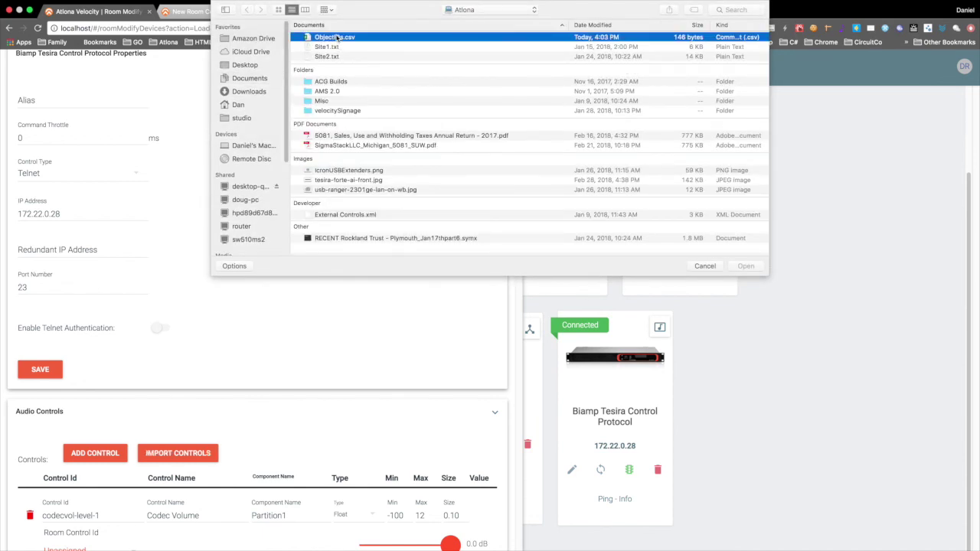
{"action": "left_click", "coordinate": [746, 266]}
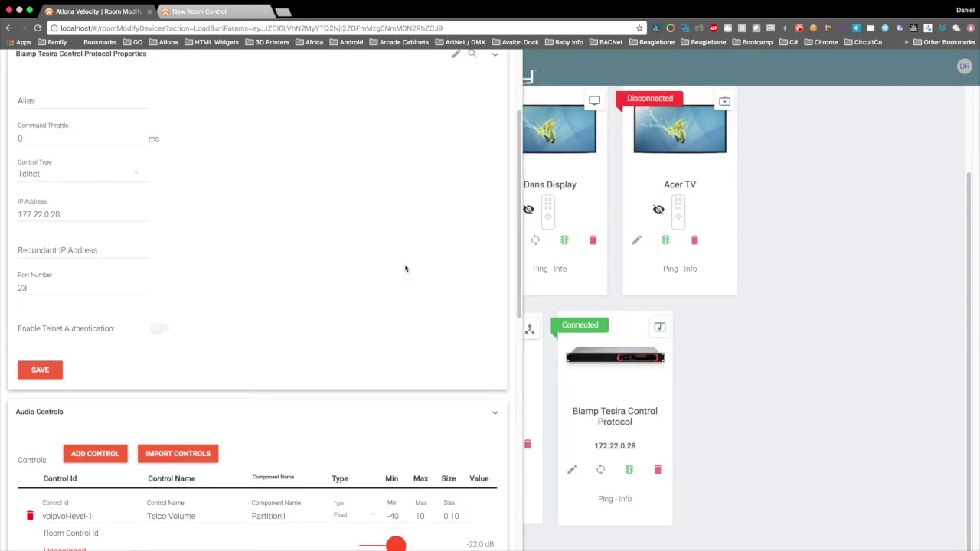
Step: Examine the imported Telco Volume level and mute controls of both channels, including their IDs, ranges and values
{"action": "scroll", "coordinate": [406, 276], "scroll_direction": "down", "scroll_amount": 5}
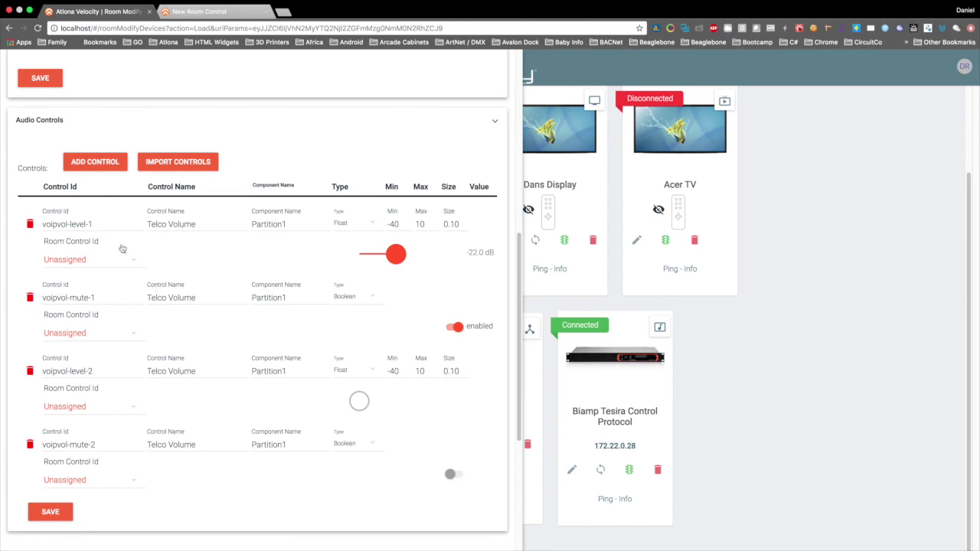
{"action": "left_click", "coordinate": [98, 224]}
{"action": "left_click", "coordinate": [98, 298]}
{"action": "left_click", "coordinate": [95, 372]}
{"action": "left_click", "coordinate": [99, 445]}
{"action": "left_click", "coordinate": [360, 402]}
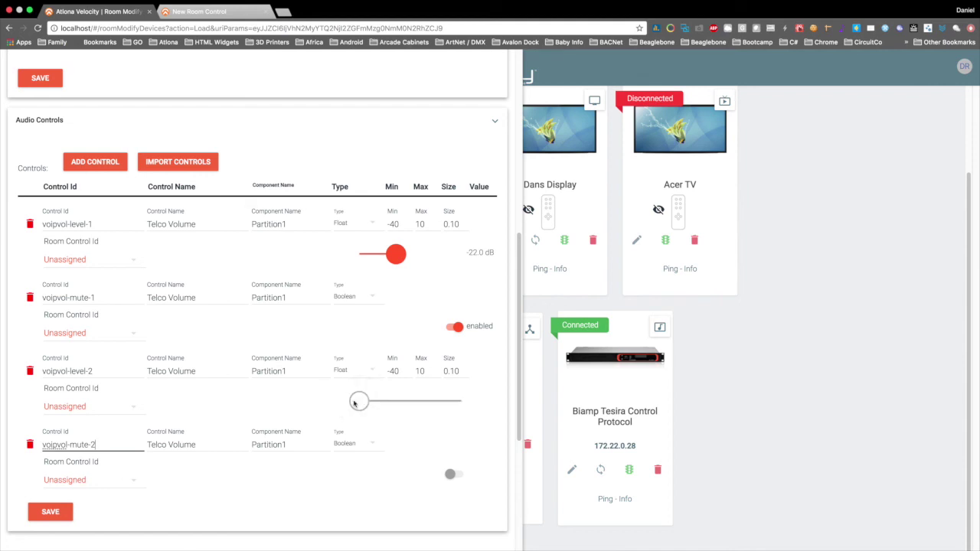
{"action": "left_click", "coordinate": [107, 371]}
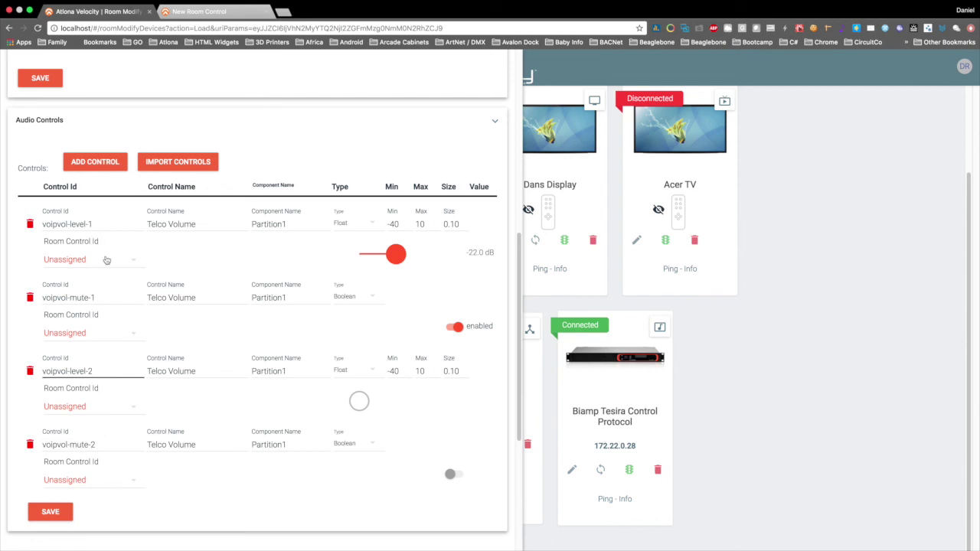
{"action": "scroll", "coordinate": [106, 242], "scroll_direction": "up", "scroll_amount": 1}
{"action": "scroll", "coordinate": [105, 241], "scroll_direction": "up", "scroll_amount": 5}
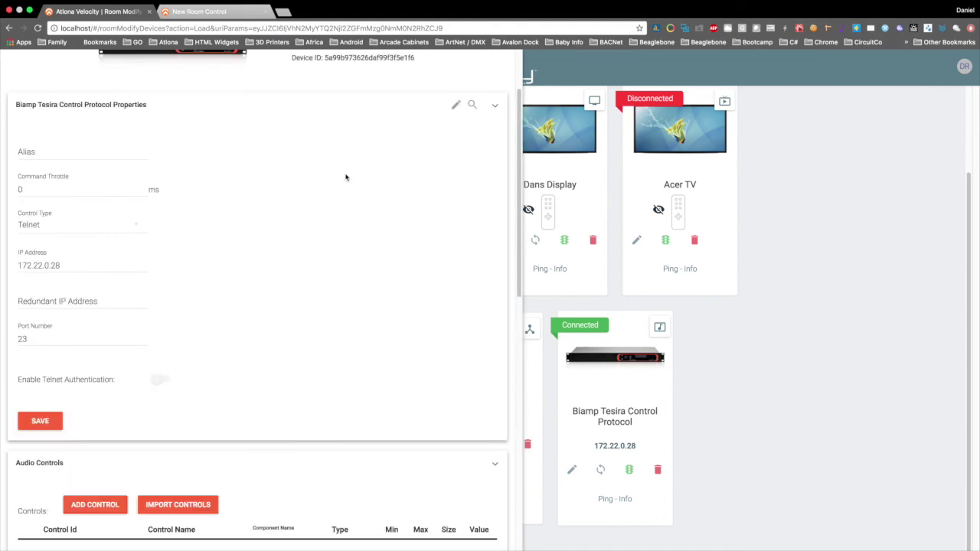
{"action": "scroll", "coordinate": [268, 450], "scroll_direction": "down", "scroll_amount": 4}
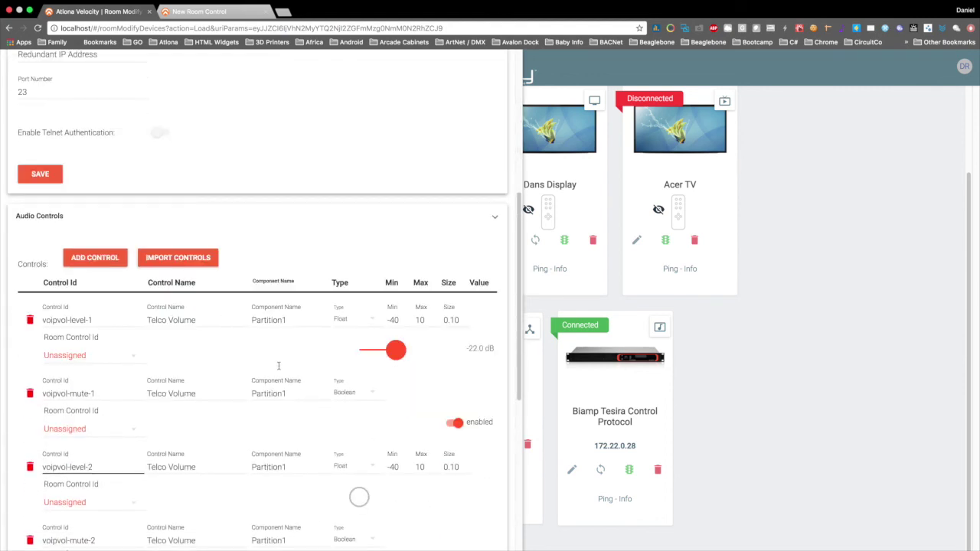